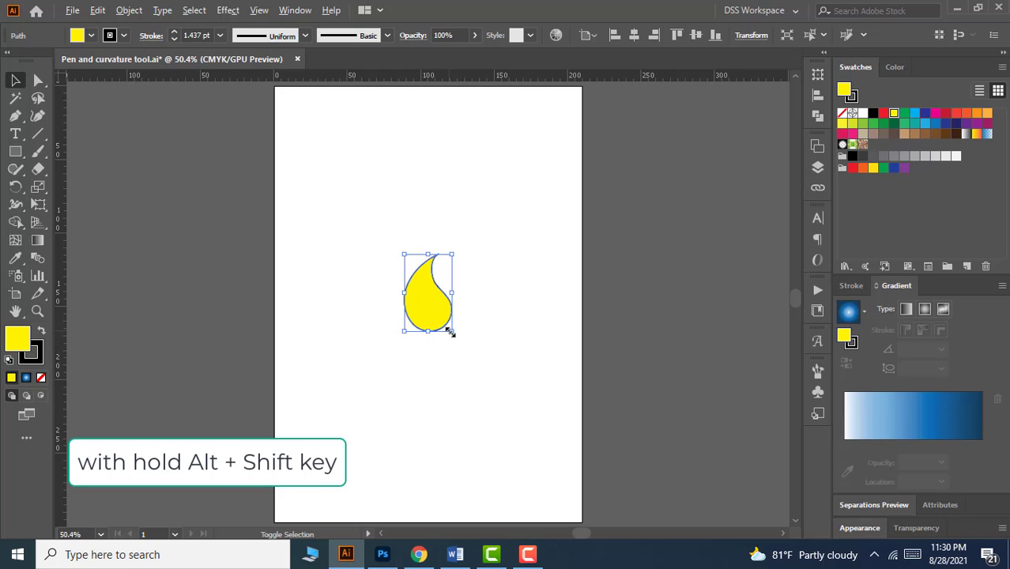
Enlarge the yellow flame shape proportionally about its centre until it spans roughly 40% of the artboard's width
left_click_drag(450, 332, 471, 360)
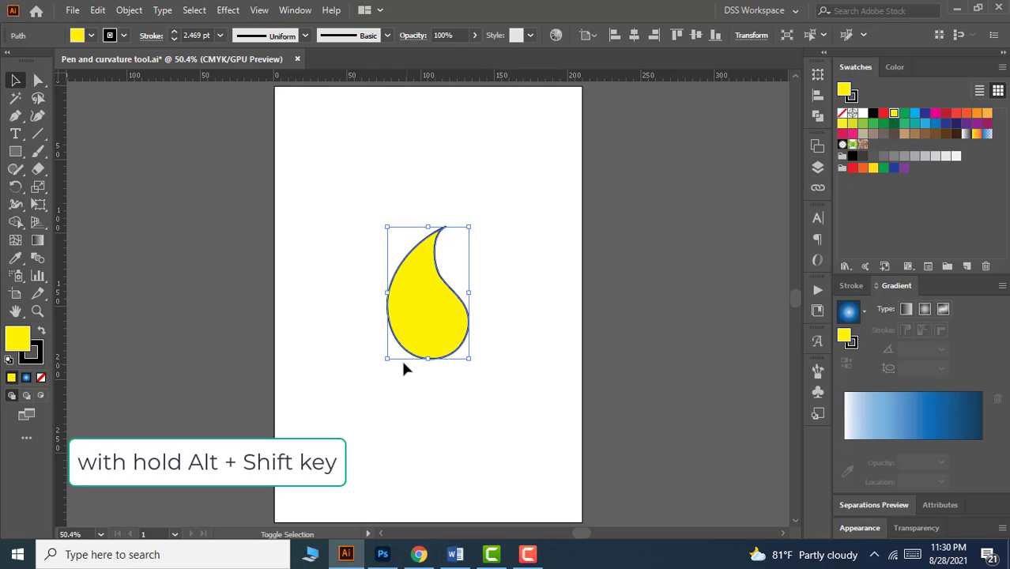
mouse_move(387, 359)
left_mouse_down()
mouse_move(395, 351)
mouse_move(379, 373)
left_mouse_up()
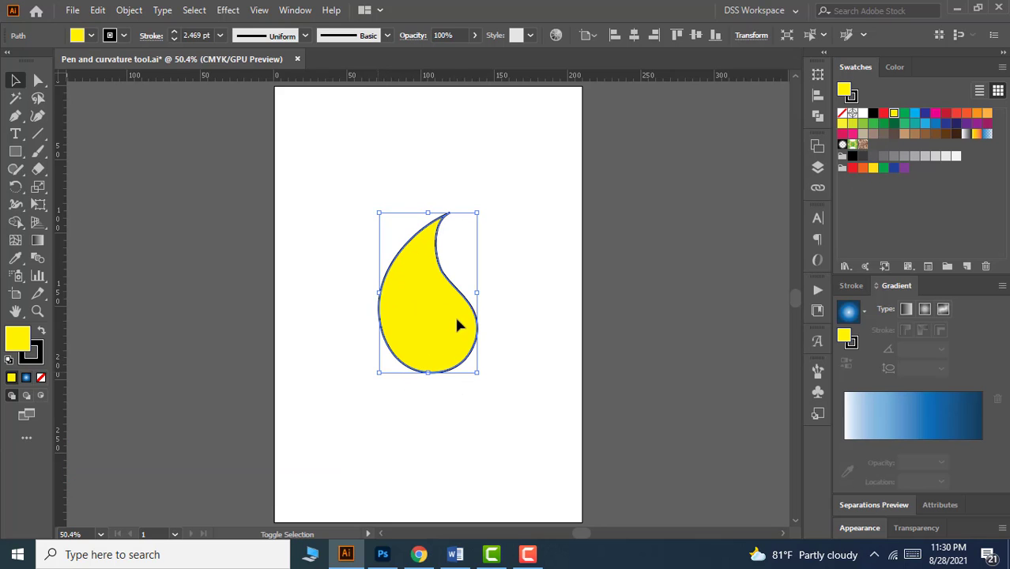
mouse_move(479, 296)
left_mouse_down()
mouse_move(473, 283)
mouse_move(488, 293)
left_mouse_up()
mouse_move(484, 199)
left_mouse_down()
mouse_move(465, 226)
mouse_move(503, 193)
mouse_move(490, 194)
left_mouse_up()
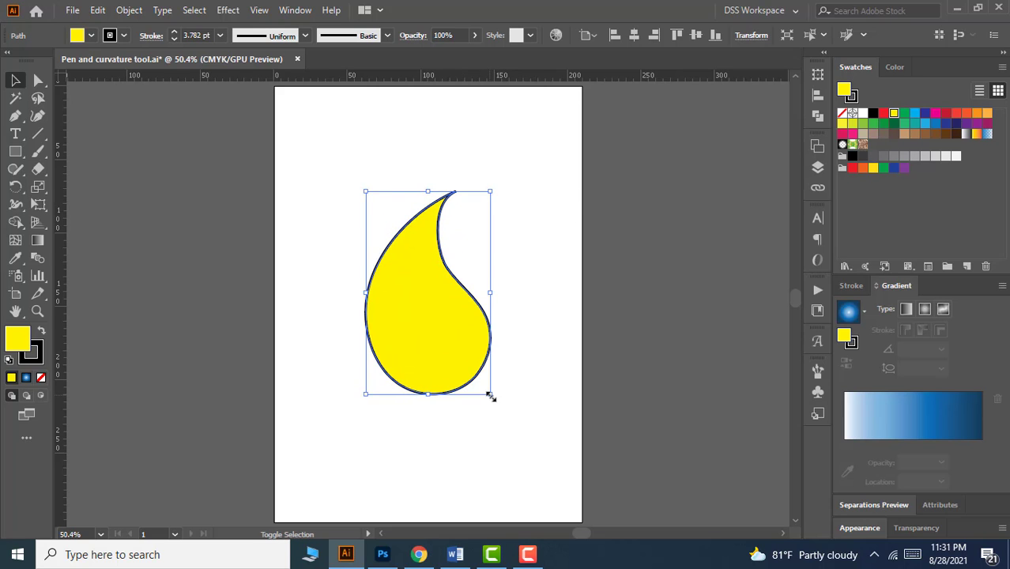
Scale the flame shape proportionally from its corners, first shrinking it, and bring it to about 77 × 124 mm
left_click_drag(490, 394, 450, 345)
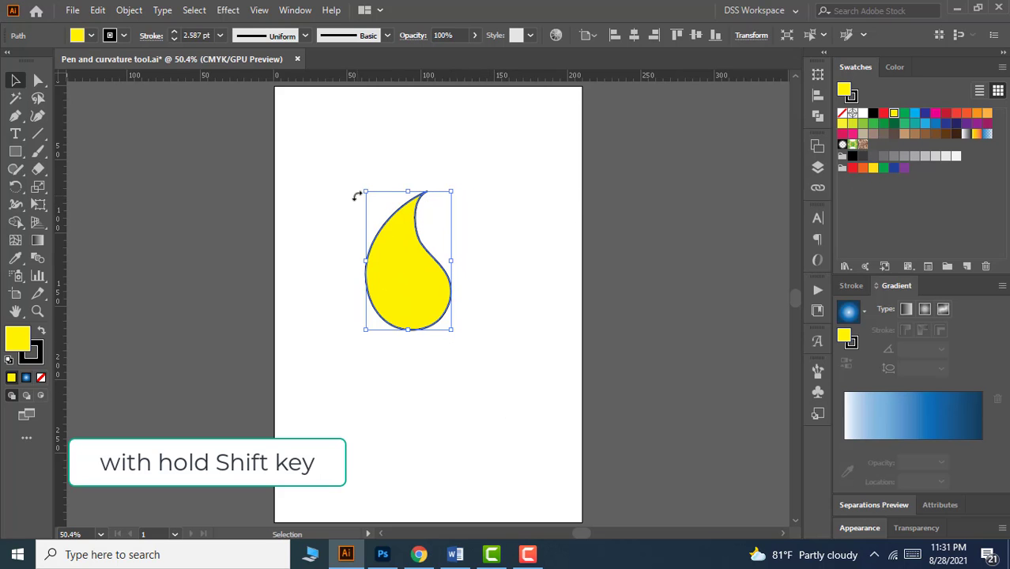
left_click_drag(365, 191, 385, 223)
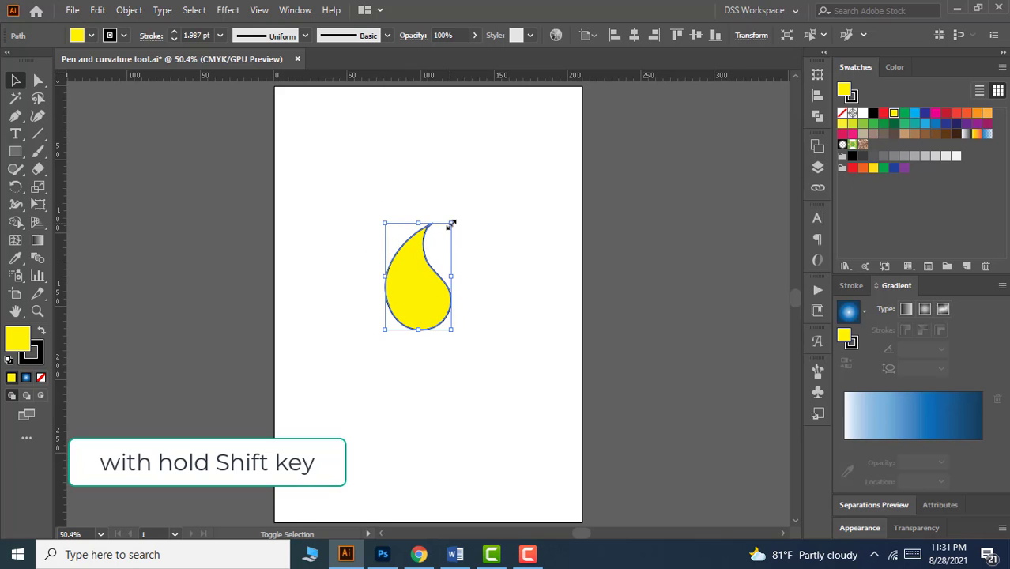
mouse_move(451, 224)
left_mouse_down()
mouse_move(492, 199)
mouse_move(500, 206)
left_mouse_up()
mouse_move(387, 331)
left_mouse_down()
mouse_move(354, 362)
mouse_move(366, 361)
left_mouse_up()
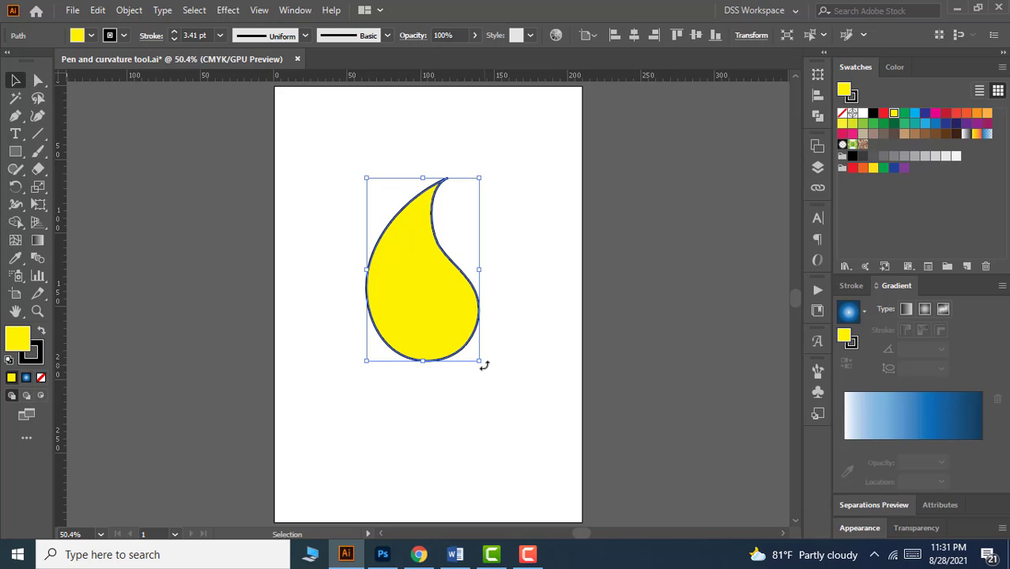
Try rotating the flame shape clockwise by roughly a quarter turn and undo the rotation
left_click_drag(484, 365, 338, 388)
left_click(435, 431)
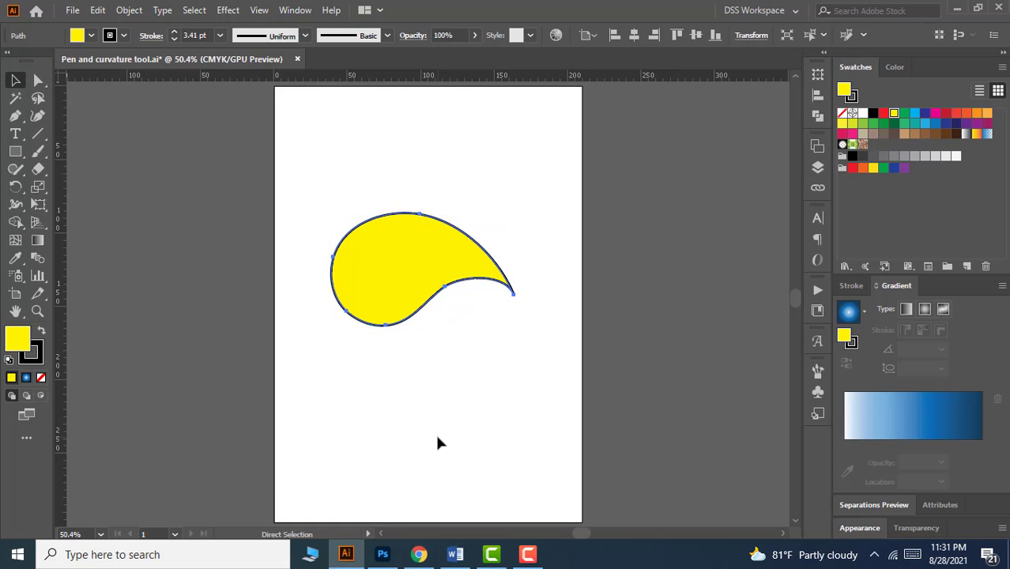
key("ctrl+z")
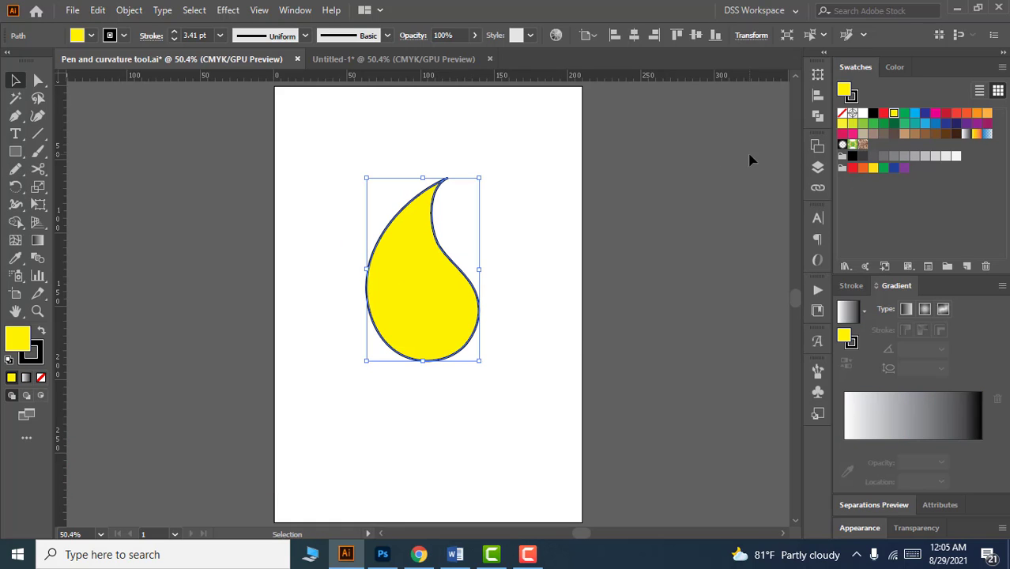
Show the Transform settings with the flame shape's position, size and rotation values
left_click(818, 77)
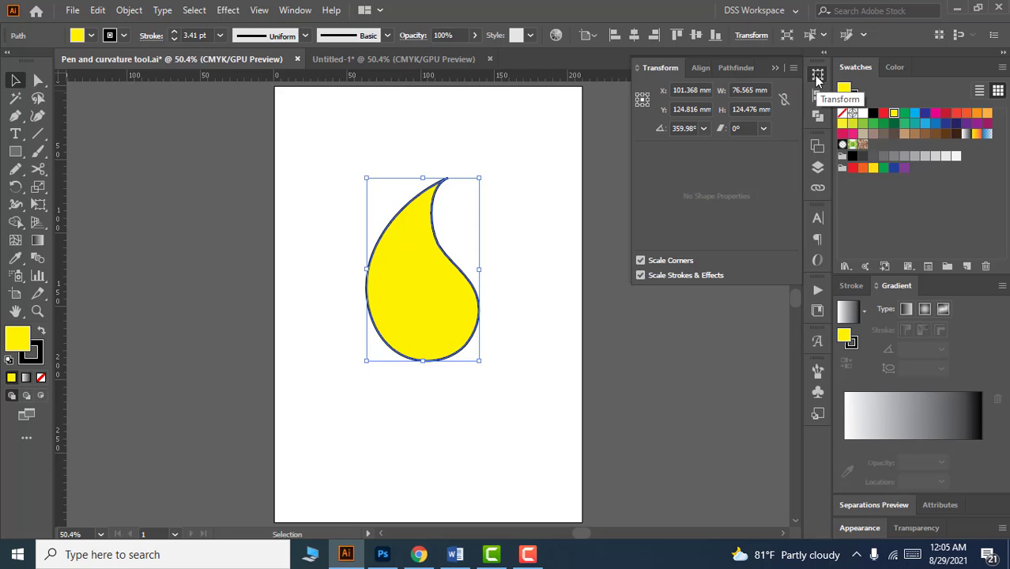
left_click(295, 10)
mouse_move(336, 549)
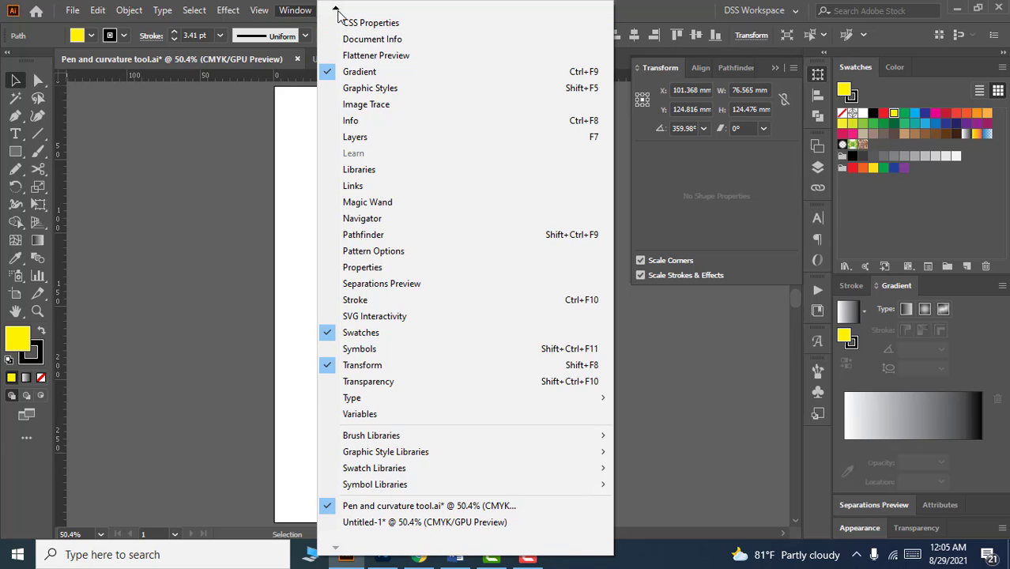
mouse_move(337, 13)
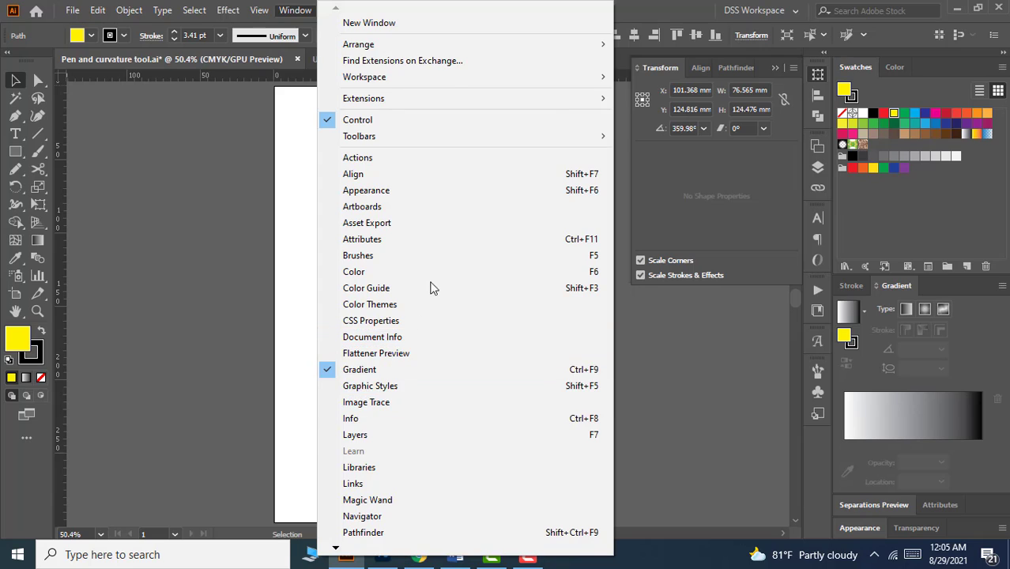
left_click(645, 164)
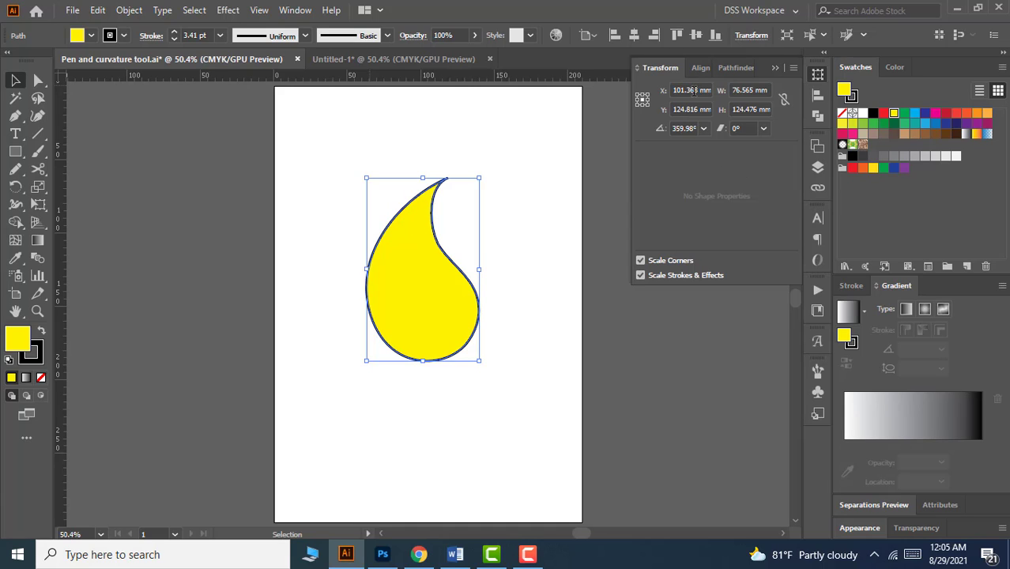
Shift the flame shape horizontally in both directions and set its X position to 105 mm
left_click(696, 90)
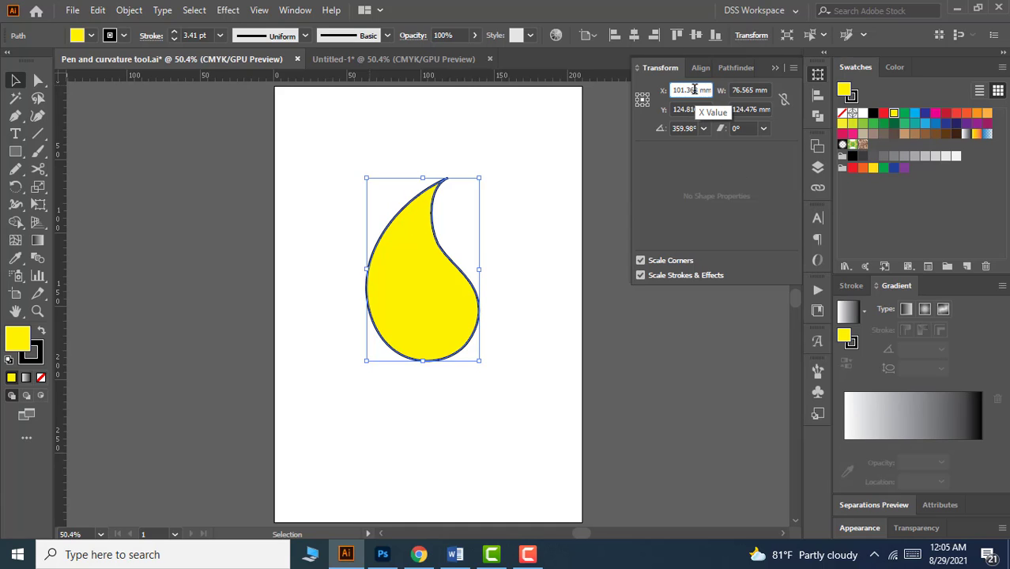
key("Up")
key("Up")
key("Up")
key("Up")
key("Up")
key("Up")
key("Up")
key("Up")
key("Up")
key("Up")
key("Up")
key("Up")
key("Up")
key("Up")
key("Up")
key("Up")
key("Up")
key("Up")
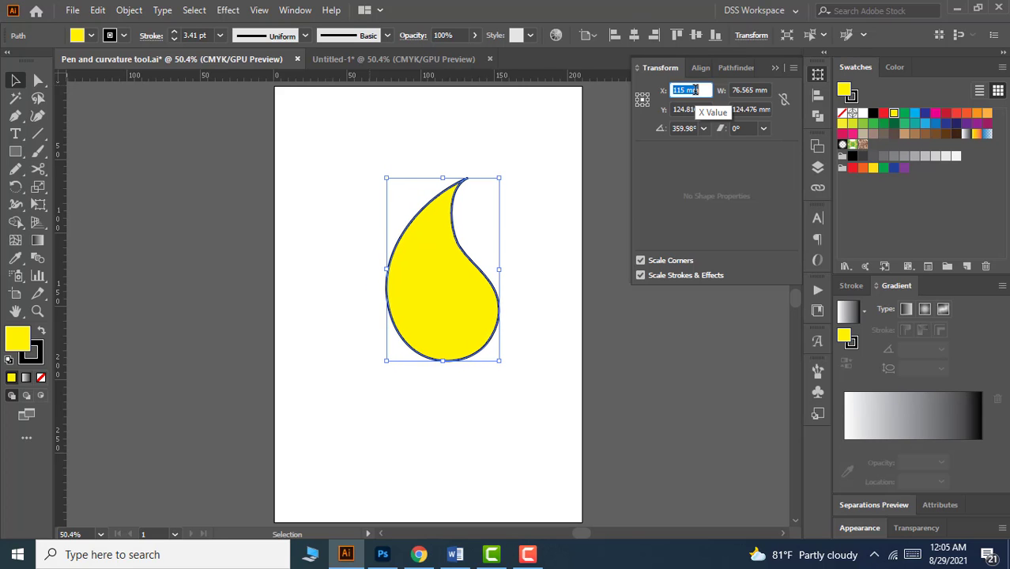
key("Down")
key("Down")
key("Down")
key("Down")
key("Down")
key("Down")
key("Down")
key("Down")
key("Down")
key("Down")
key("Down")
key("Down")
key("Down")
key("Down")
key("Down")
key("Down")
key("Down")
key("Down")
key("Down")
key("Down")
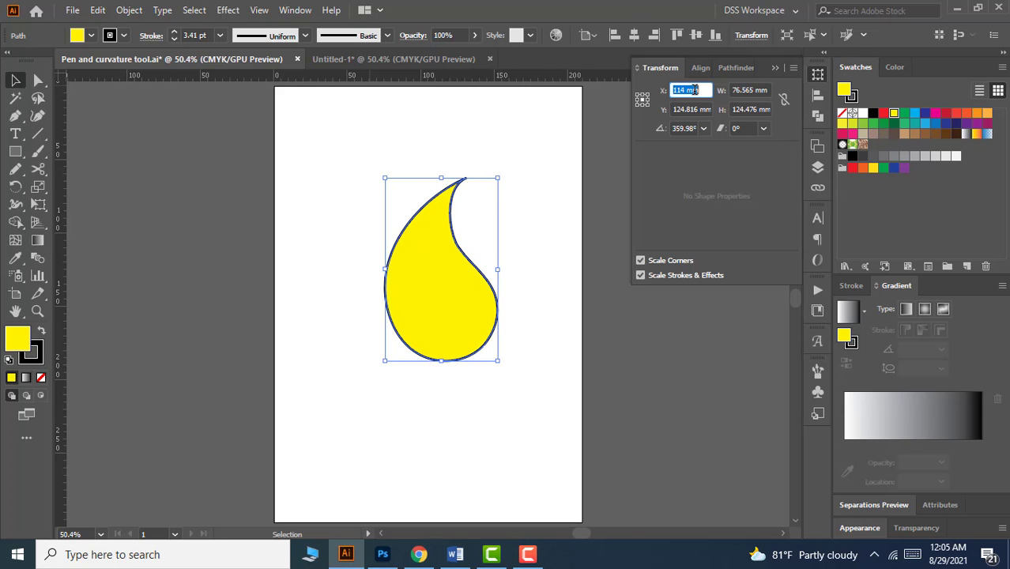
key("Down")
key("Down")
key("Down")
key("Down")
key("Down")
key("Down")
key("Down")
key("Down")
key("Down")
key("Down")
key("Down")
key("Down")
key("Down")
key("Down")
key("Down")
key("Down")
key("Down")
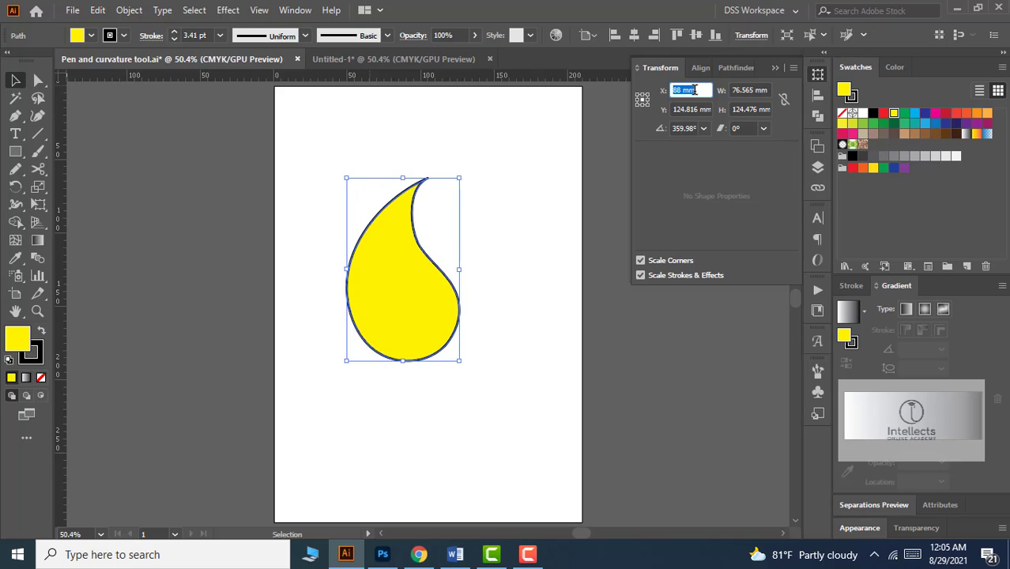
key("Up")
key("Up")
key("Up")
key("Up")
key("Up")
key("Up")
key("Up")
key("Up")
key("Up")
key("Up")
key("Up")
key("Up")
key("Up")
key("Up")
key("Up")
key("Up")
key("Up")
key("Up")
key("Up")
key("Up")
key("Up")
key("Up")
key("Up")
key("Up")
key("Up")
key("Up")
key("Up")
key("Up")
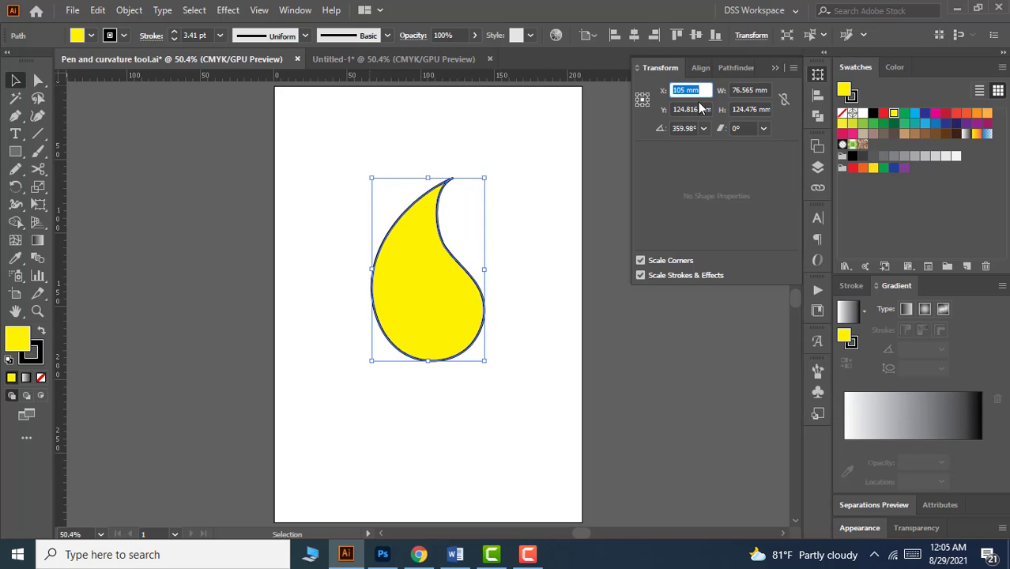
Shift the flame shape vertically, first down and back up, and set its Y position to 100 mm
left_click(701, 109)
key("Up")
key("Up")
key("Up")
key("Up")
key("Up")
key("Up")
key("Up")
key("Up")
key("Up")
key("Up")
key("Up")
key("Up")
key("Up")
key("Up")
key("Up")
key("Up")
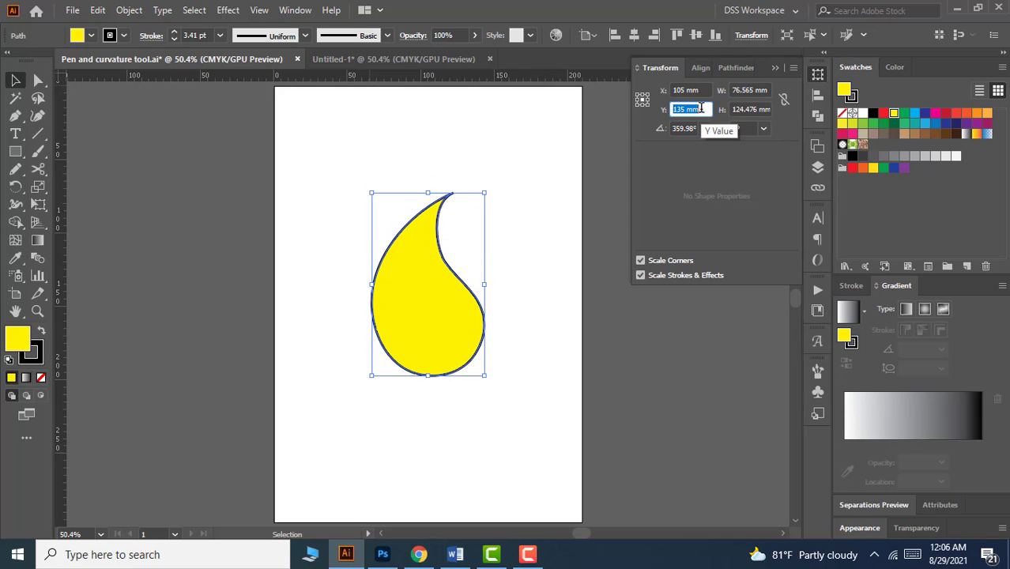
key("Down")
key("Down")
key("Down")
key("Down")
key("Down")
key("Down")
key("Down")
key("Down")
key("Down")
key("Down")
key("Down")
key("Down")
key("Down")
key("Down")
key("Down")
key("Down")
key("Down")
key("Down")
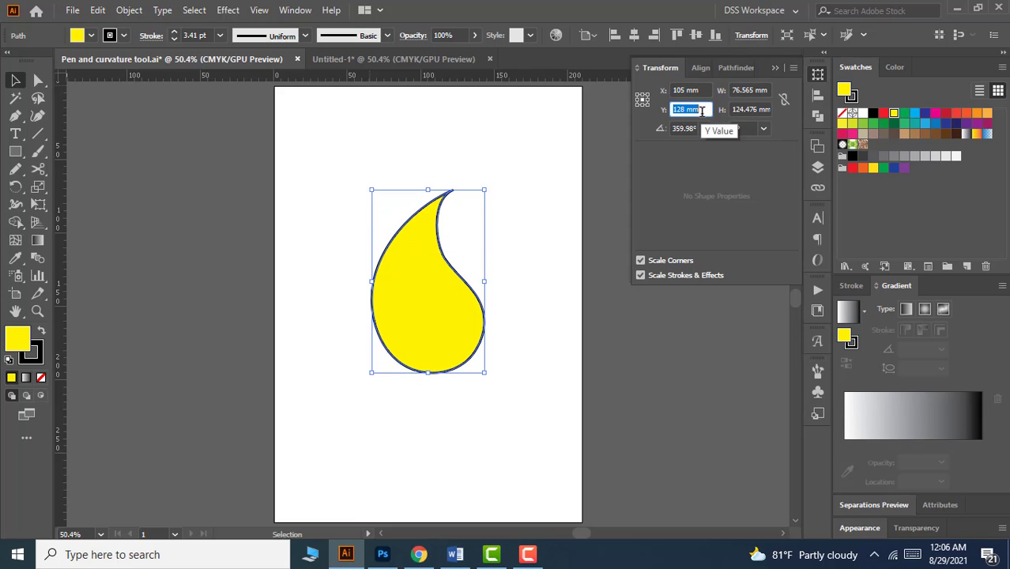
key("Down")
key("Down")
key("Down")
key("Down")
key("Down")
key("Down")
key("Down")
key("Down")
key("Down")
key("Down")
key("Down")
key("Down")
key("Down")
key("Down")
key("Down")
key("Down")
key("Down")
key("Down")
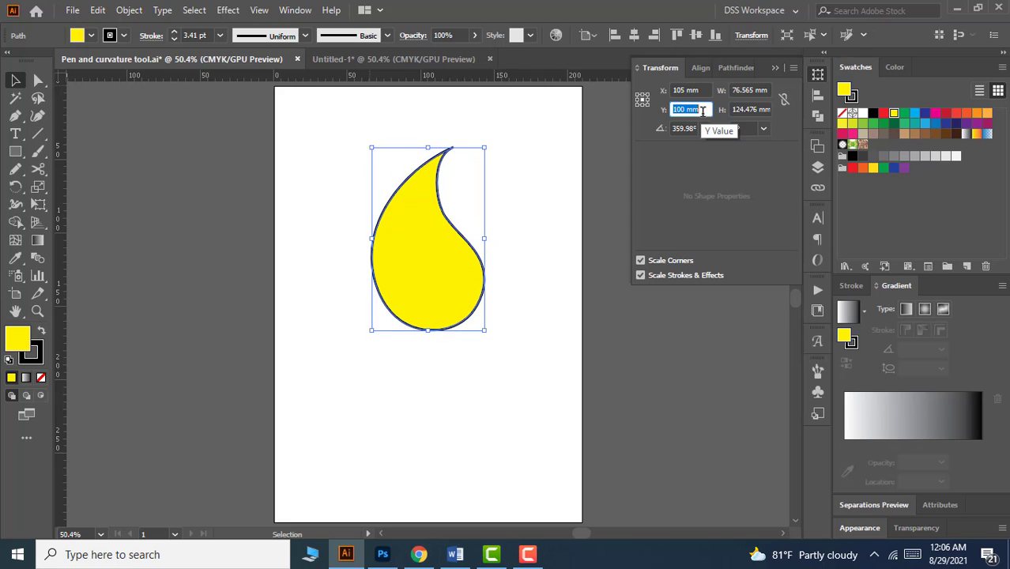
Shift the flame shape down the artboard by raising its Y position to 136 mm
key("Up")
key("Up")
key("Up")
key("Up")
key("Up")
key("Up")
key("Up")
key("Up")
key("Up")
key("Up")
key("Up")
key("Up")
key("Up")
key("Up")
key("Up")
key("Up")
key("Up")
key("Up")
key("Up")
key("Up")
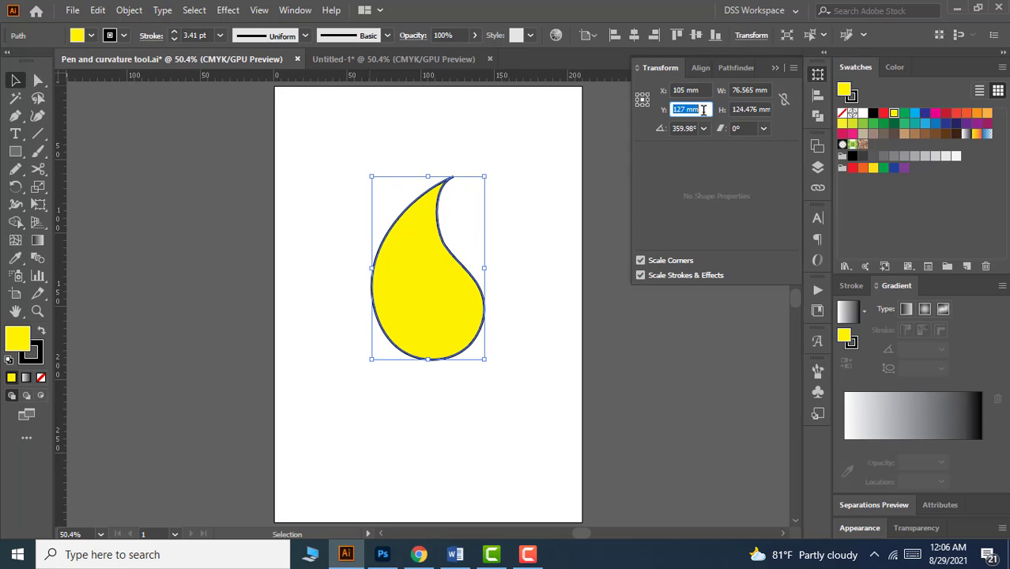
key("Up")
key("Up")
key("Up")
key("Up")
key("Up")
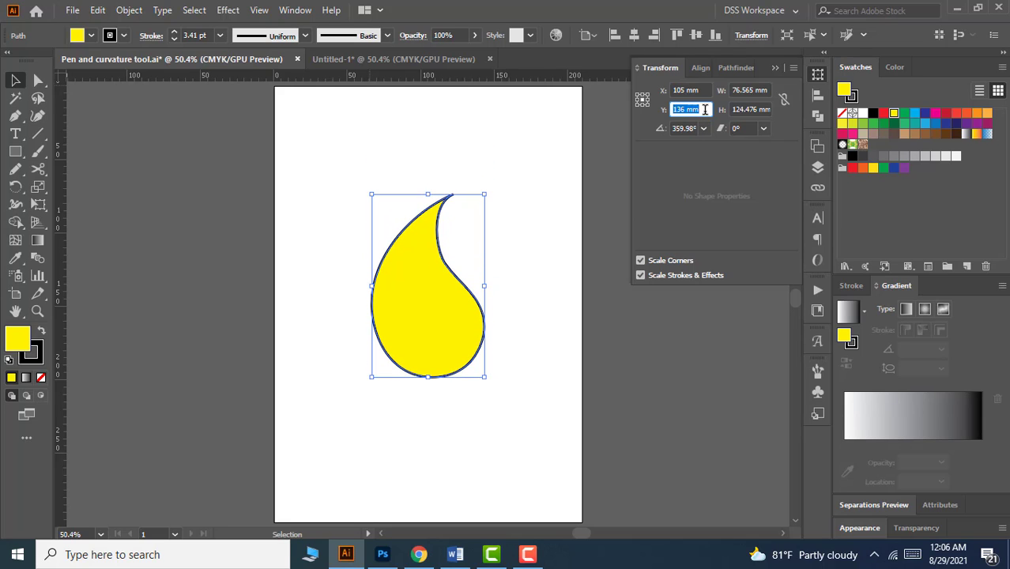
Widen the flame shape to 83 mm and on to 92 mm, and narrow its width to 74 mm
left_click(759, 89)
type("83")
key("Return")
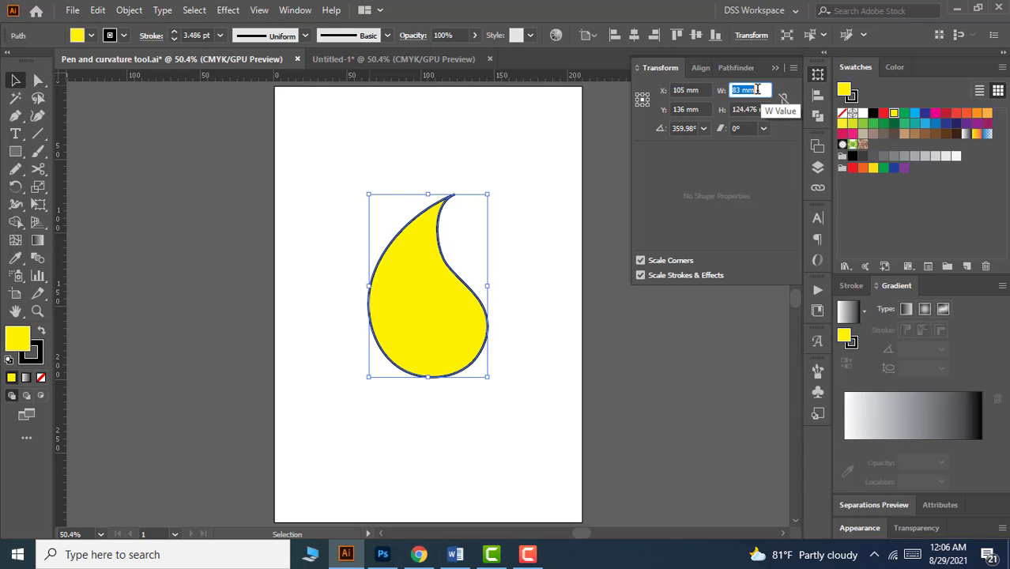
key("Up")
key("Up")
key("Up")
key("Up")
key("Up")
key("Up")
key("Up")
key("Up")
key("Up")
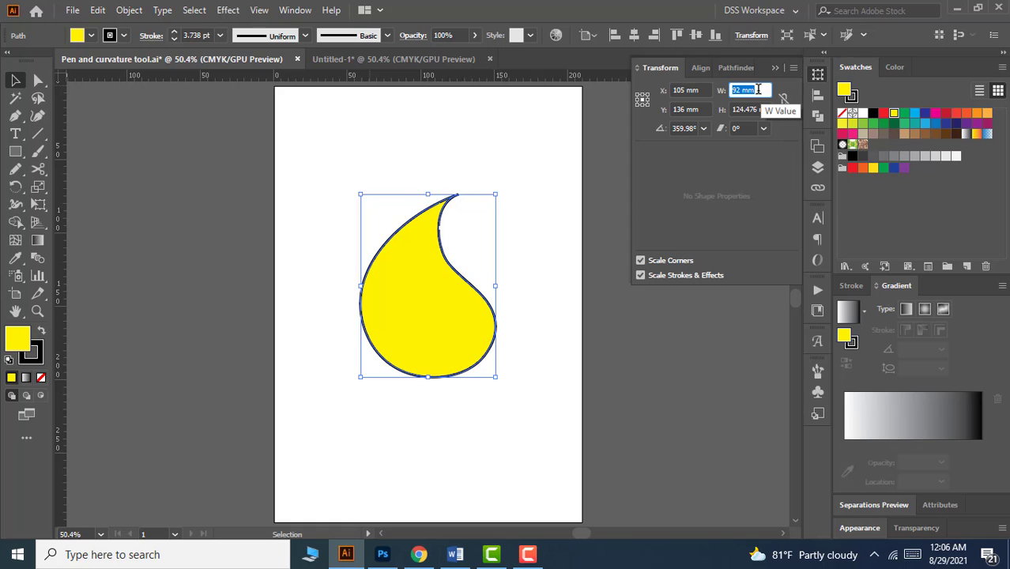
key("Down")
key("Down")
key("Down")
key("Down")
key("Down")
key("Down")
key("Down")
key("Down")
key("Down")
key("Down")
key("Down")
key("Down")
key("Down")
key("Down")
key("Down")
key("Down")
key("Down")
key("Down")
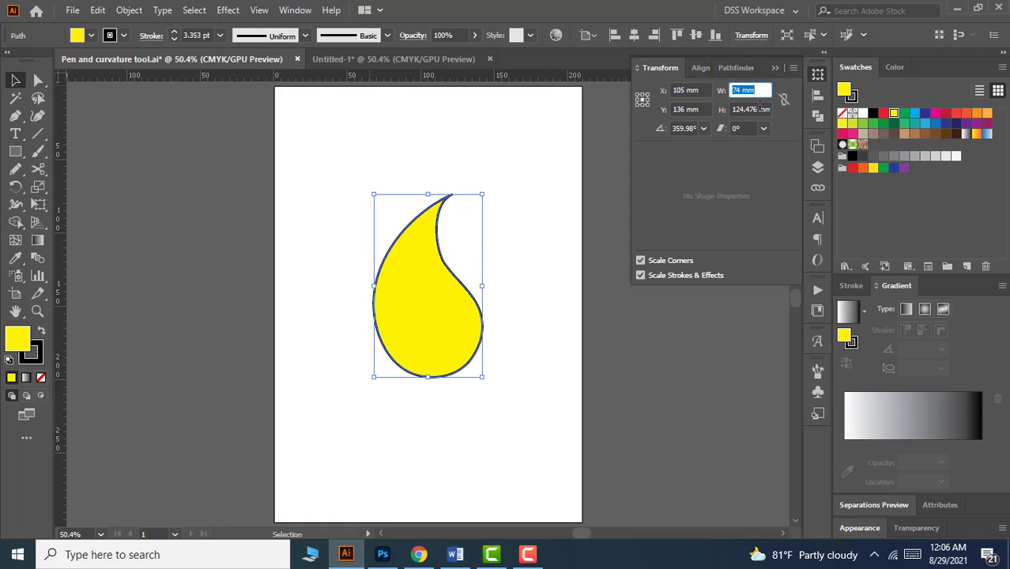
Stretch the flame shape to a height of 140 mm and reduce its height to 126 mm
left_click(759, 108)
key("Up")
key("Up")
key("Up")
key("Up")
key("Up")
key("Up")
key("Up")
key("Up")
key("Up")
key("Up")
key("Up")
key("Up")
key("Up")
key("Up")
key("Up")
key("Up")
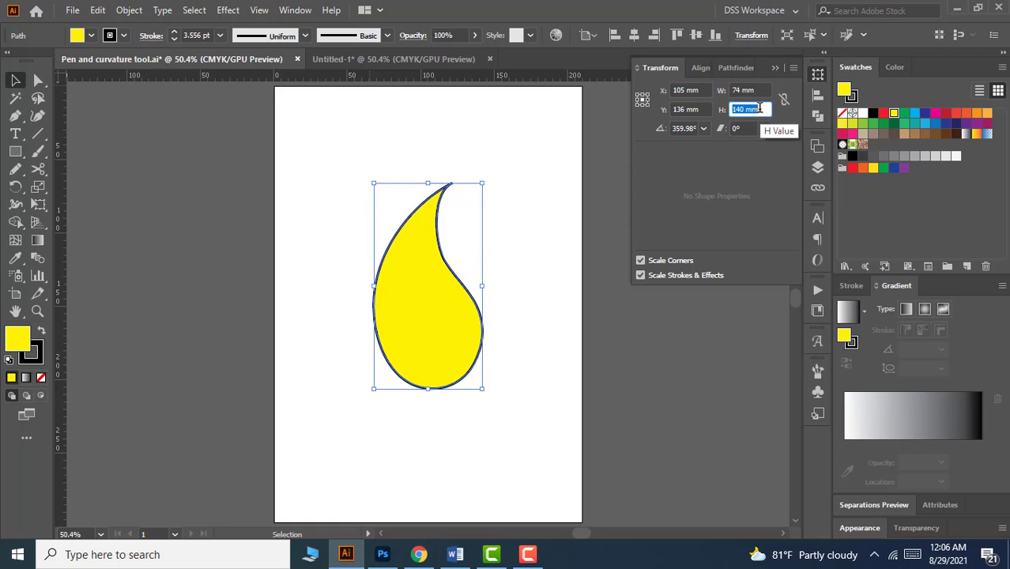
key("Down")
key("Down")
key("Down")
key("Down")
key("Down")
key("Down")
key("Down")
key("Down")
key("Down")
key("Down")
key("Down")
key("Down")
key("Down")
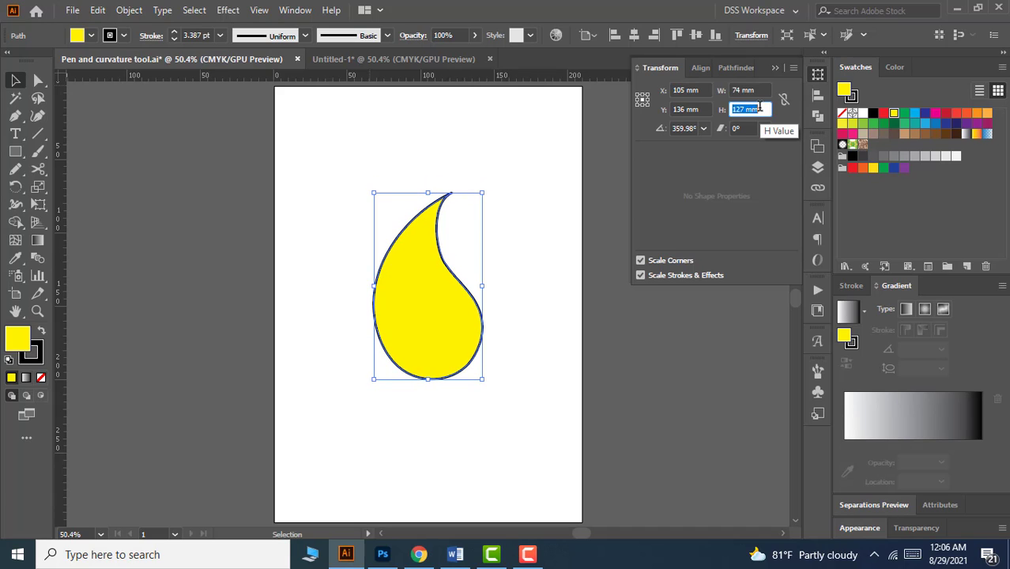
key("Down")
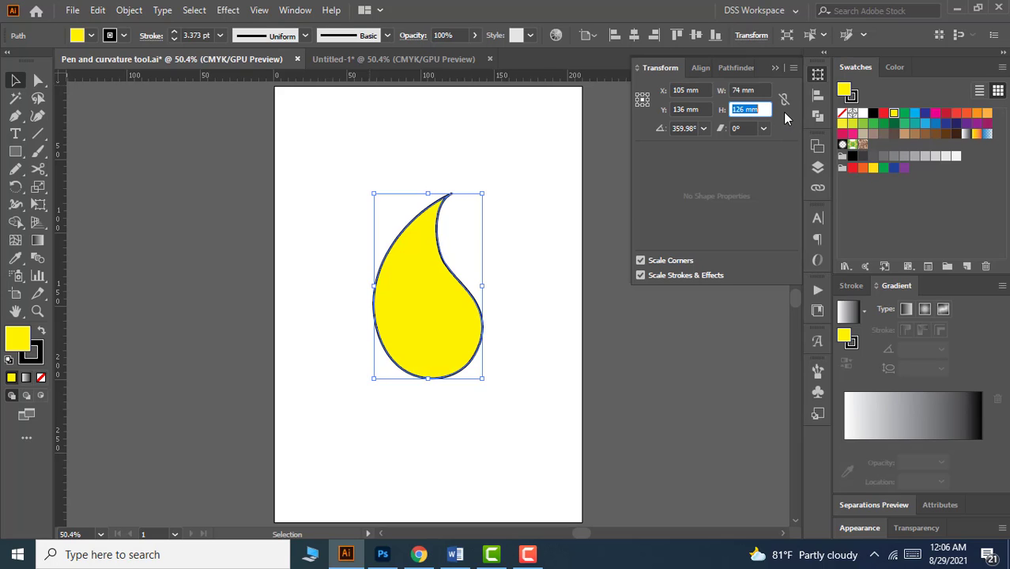
Constrain the width and height proportions, and scale the flame shape up past 100 mm wide and back down to a width of 83 mm
left_click(785, 102)
left_click(759, 91)
left_click(762, 109)
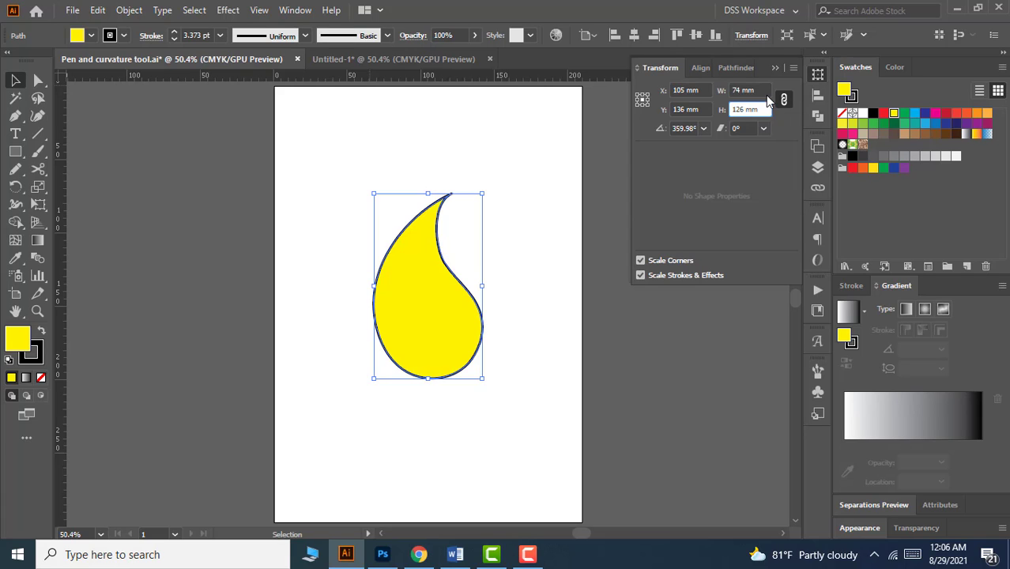
left_click(764, 90)
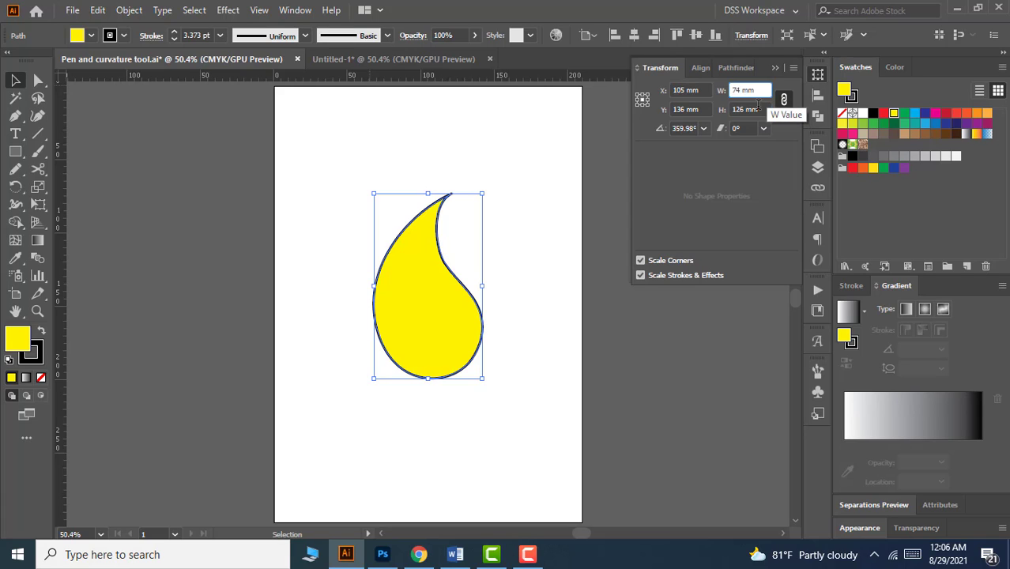
scroll(757, 90, "up", 10)
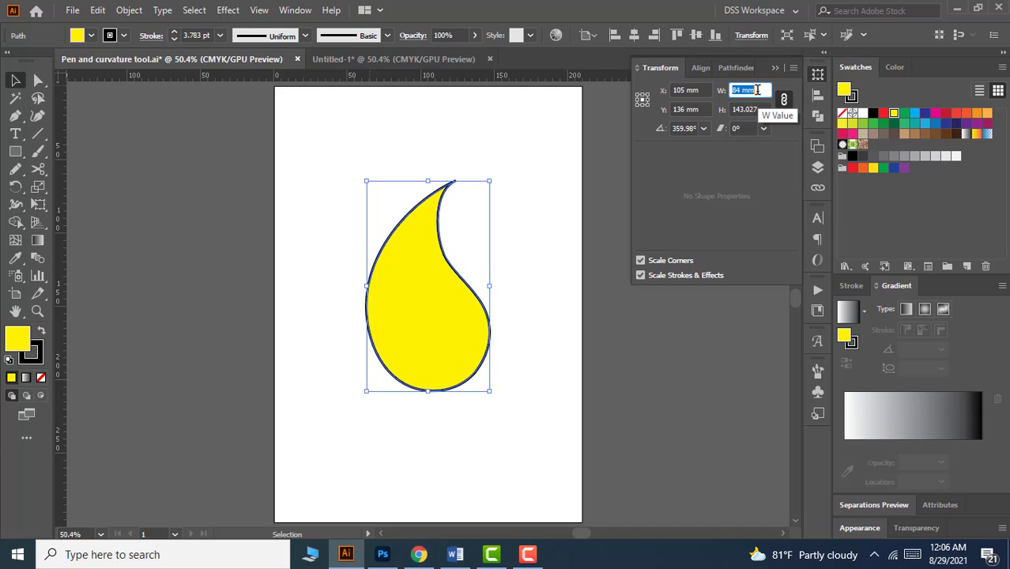
scroll(757, 90, "up", 14)
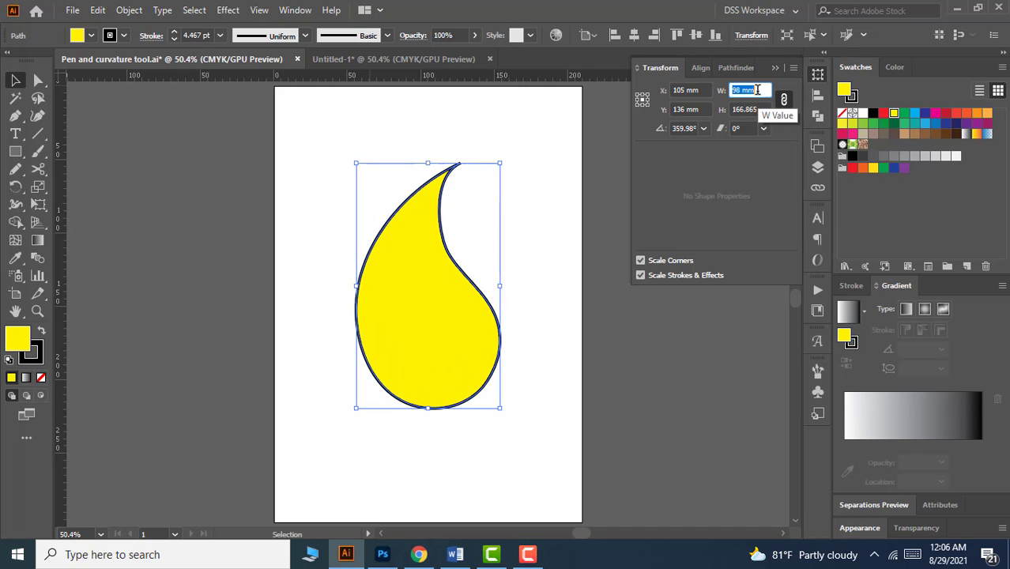
scroll(757, 90, "up", 6)
scroll(757, 91, "down", 12)
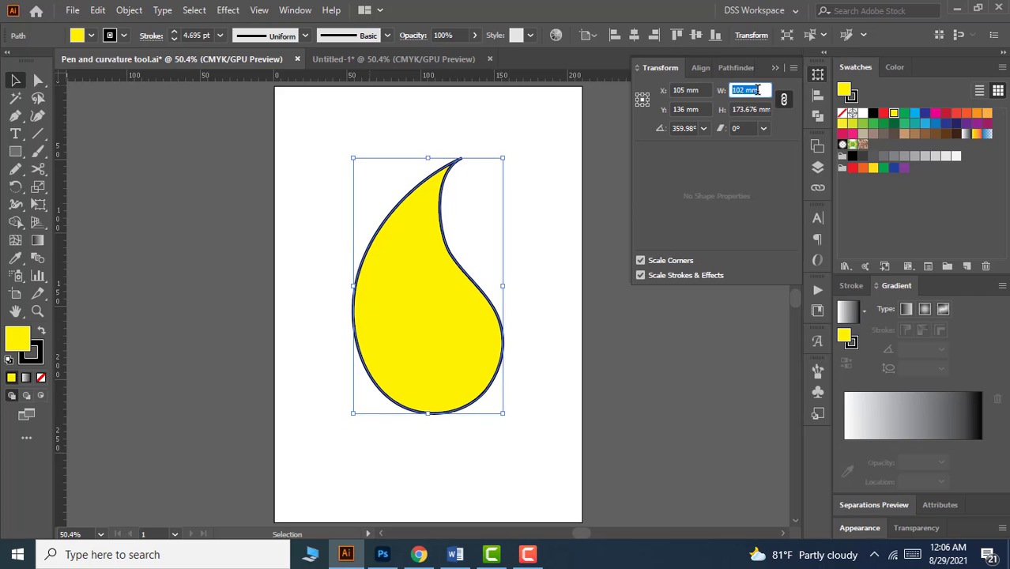
scroll(757, 90, "down", 5)
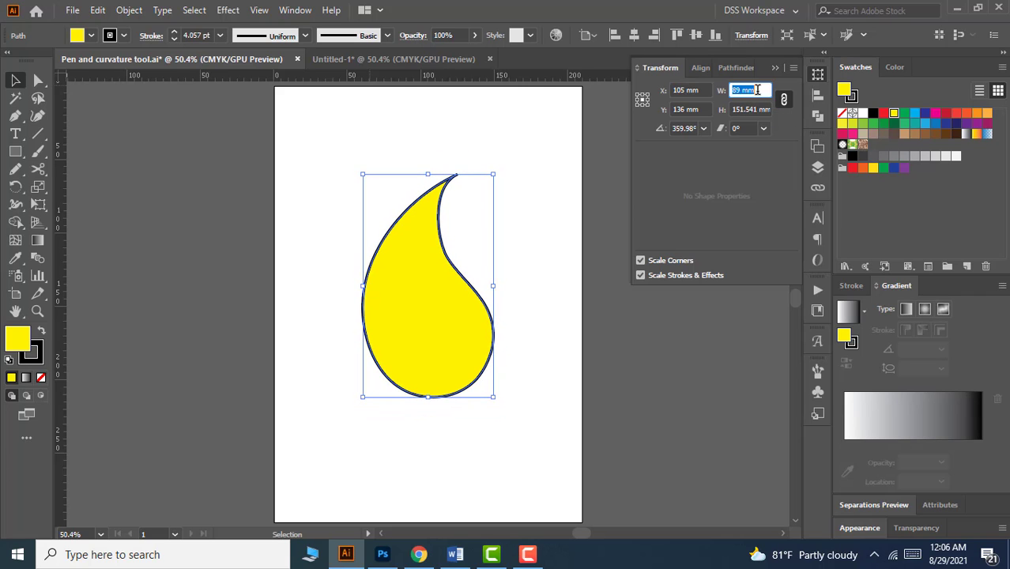
scroll(757, 90, "down", 4)
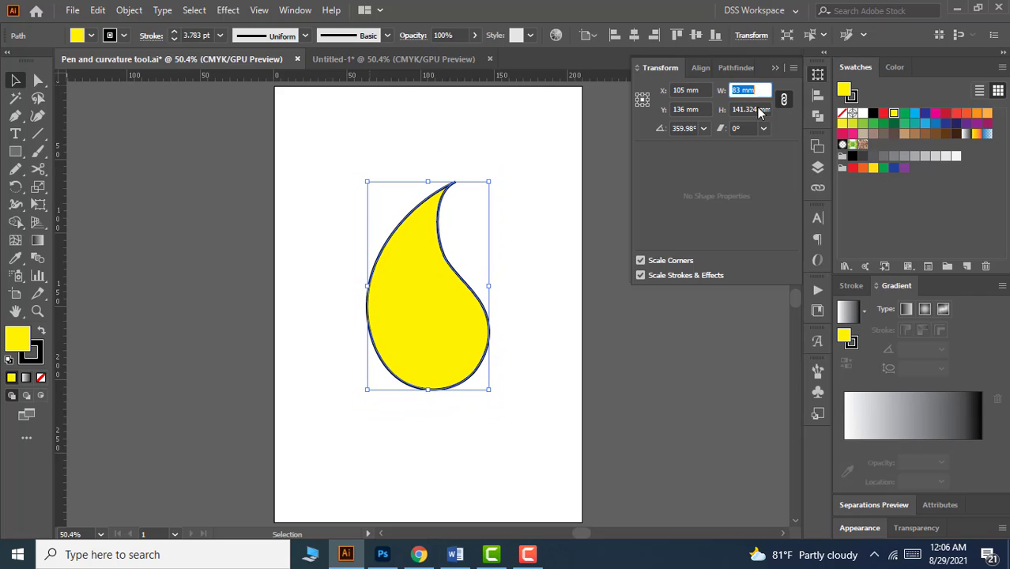
Scale the flame shape proportionally through its height, up to about 166 mm and down to 117 mm
left_click(753, 109)
scroll(755, 109, "up", 12)
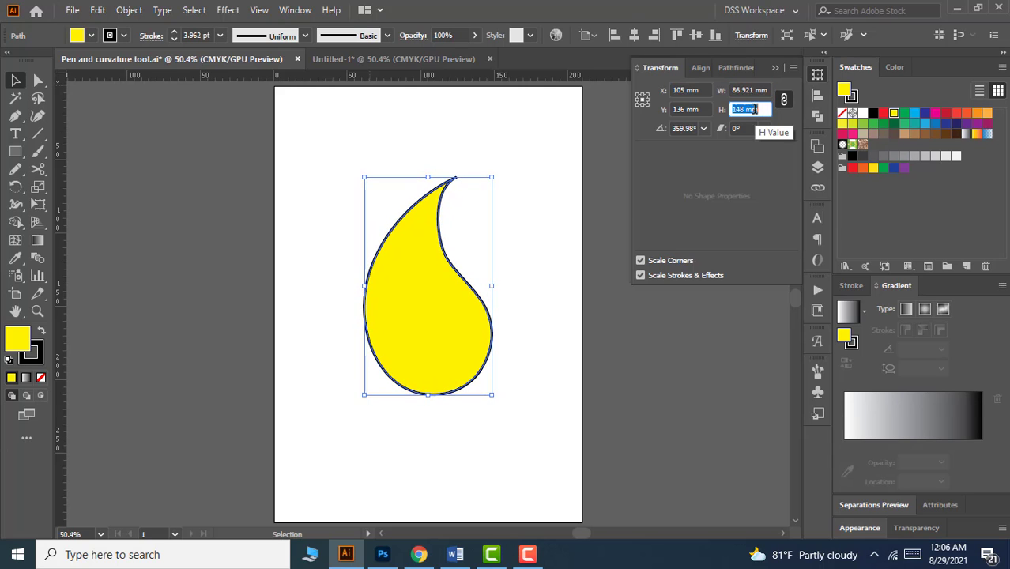
scroll(755, 110, "up", 6)
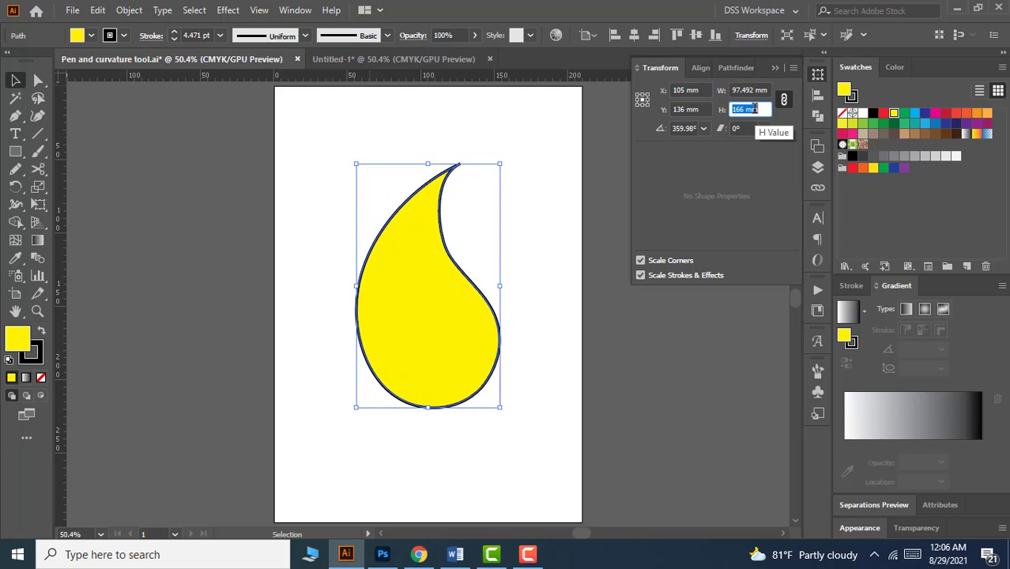
scroll(755, 109, "down", 20)
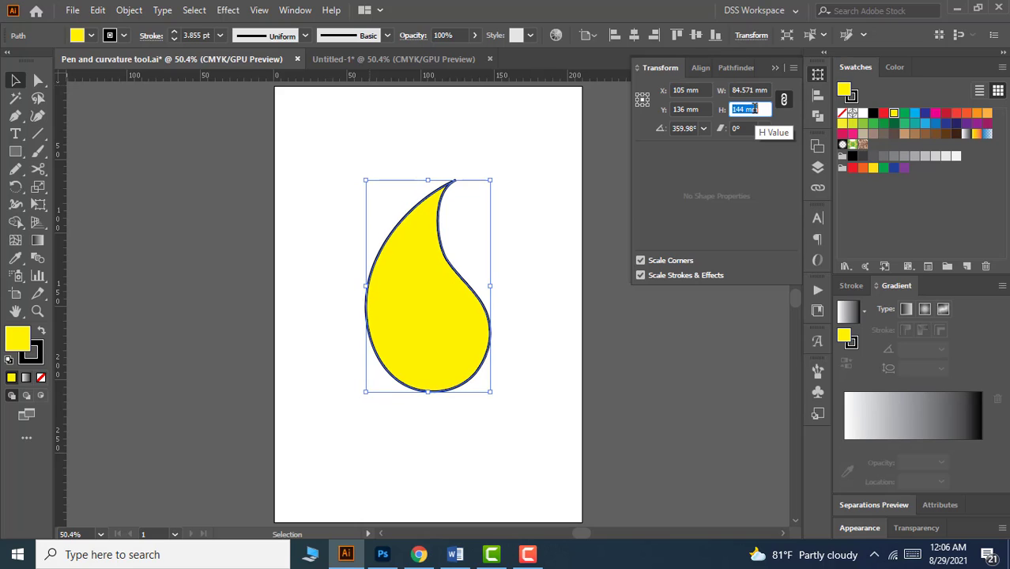
scroll(755, 108, "down", 20)
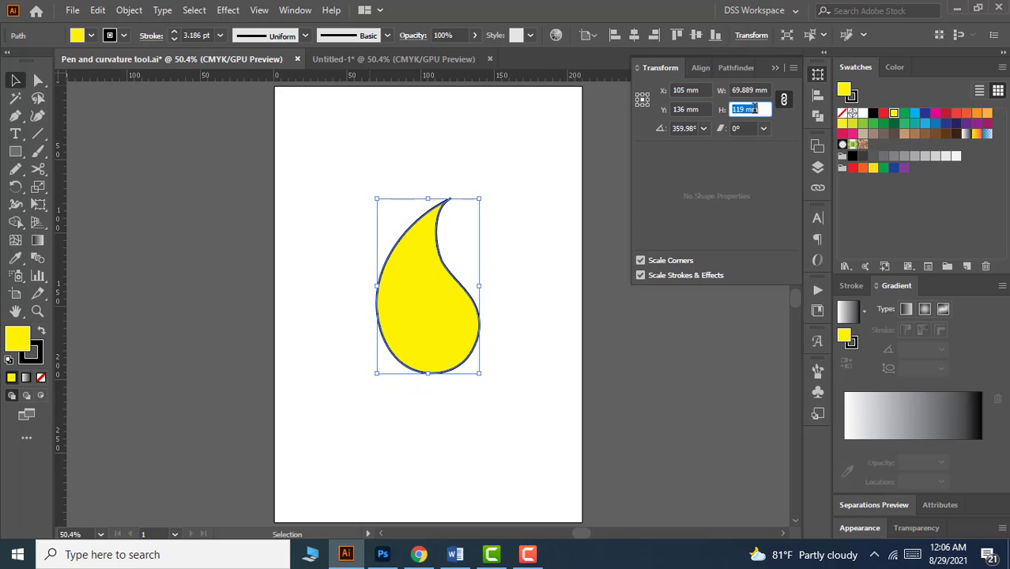
Try rotation angles of 90°, 180° and 30° on the flame shape and reset its rotation to 0°
left_click(706, 128)
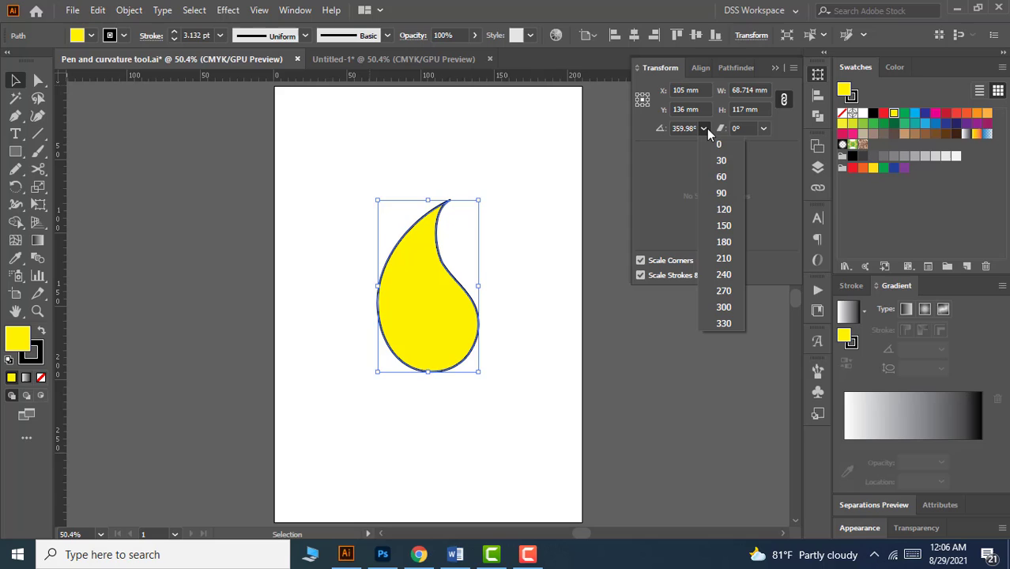
left_click(721, 193)
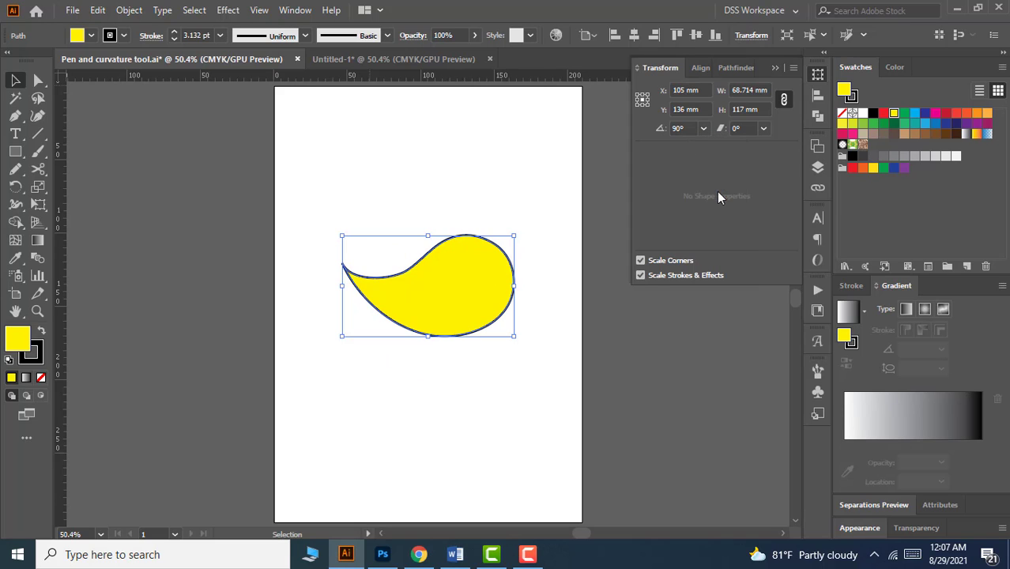
left_click(702, 129)
left_click(722, 242)
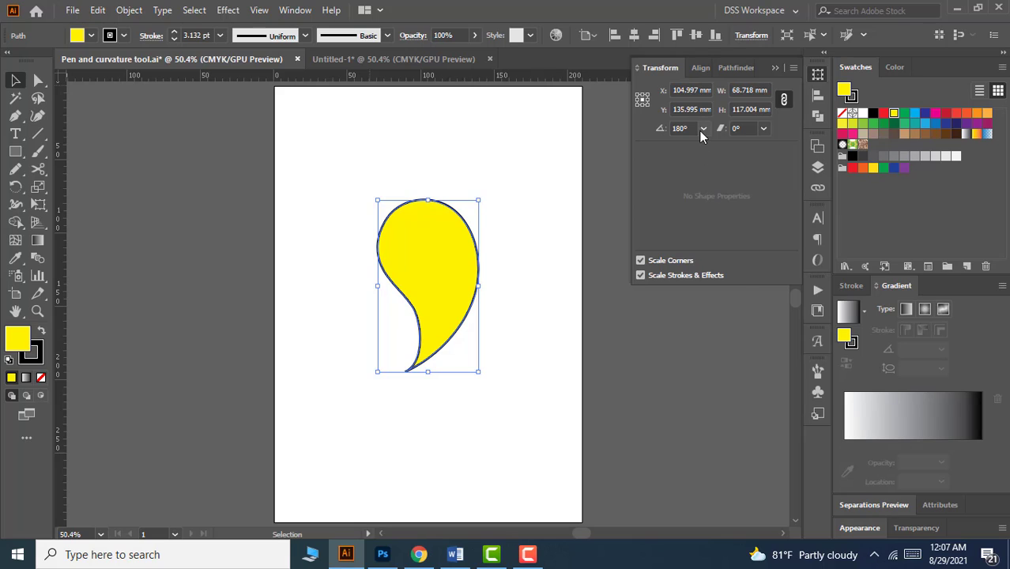
left_click(702, 129)
left_click(721, 160)
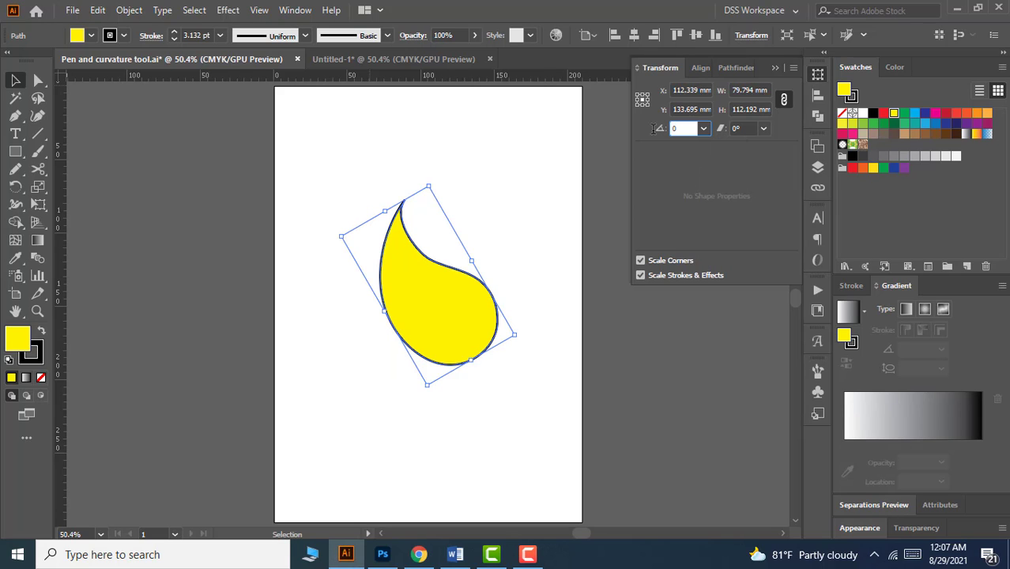
key("Tab")
Draw a yellow square about 50 mm wide near the artboard's upper right, beside the flame's tip
left_click(743, 128)
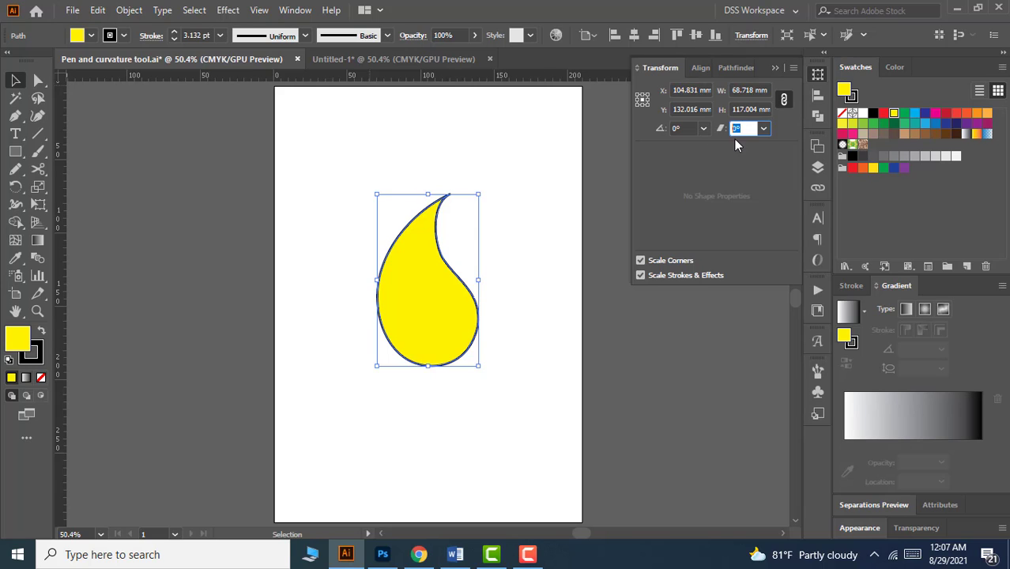
left_click(15, 151)
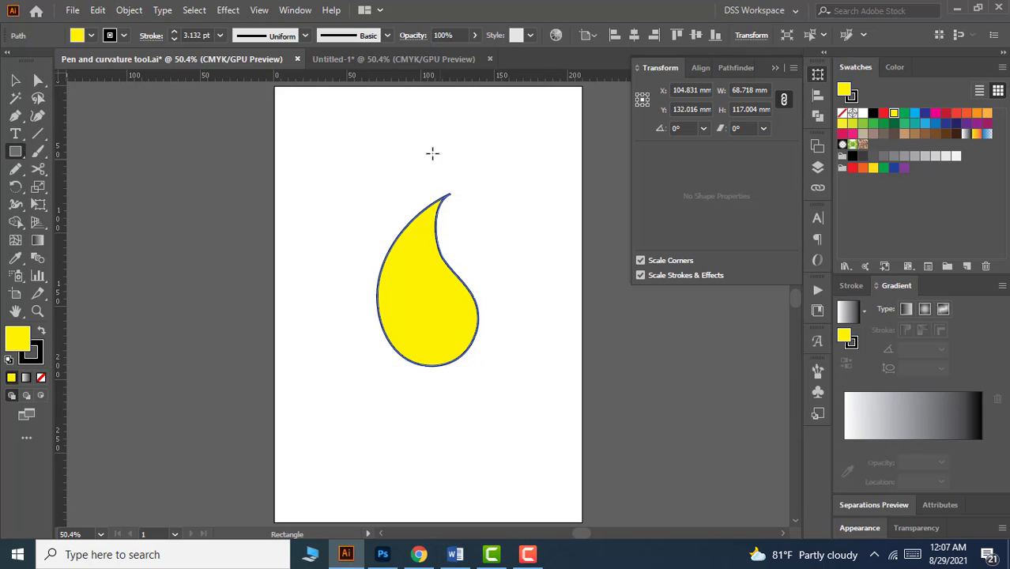
left_click_drag(478, 124, 552, 198)
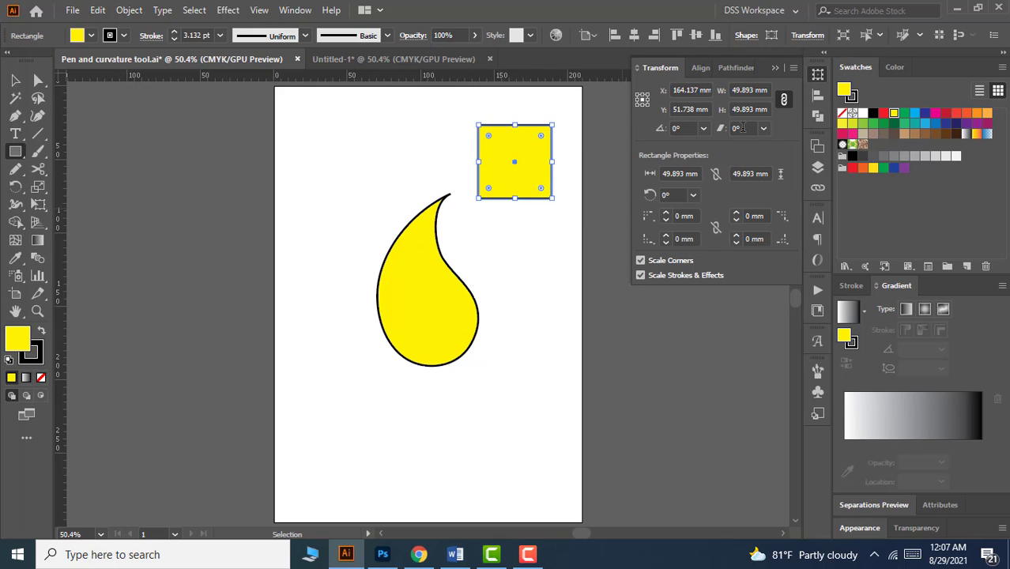
Shear the small square in both directions and bring it back to an upright shape
left_click(743, 128)
type("3")
key("Return")
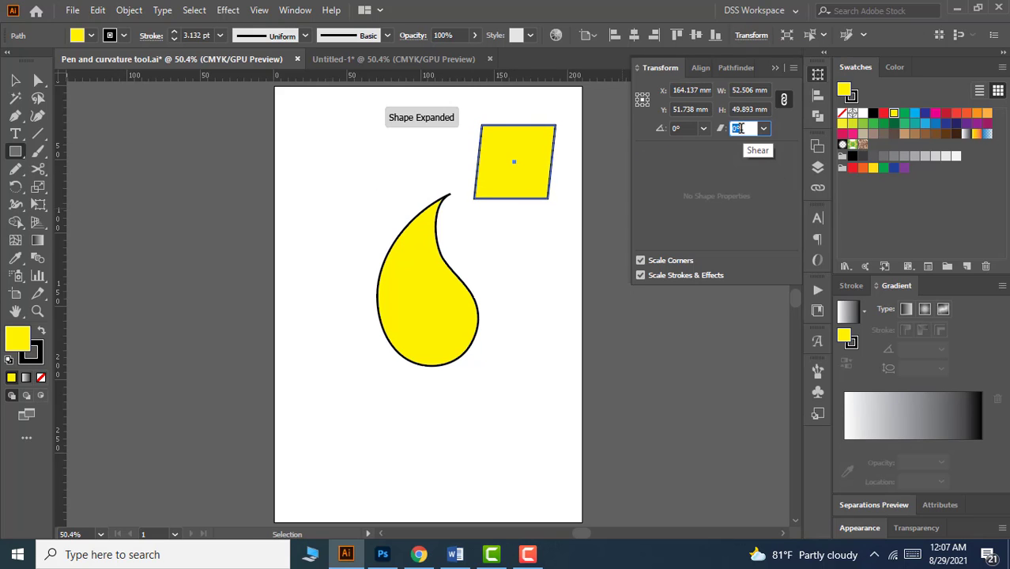
scroll(742, 128, "up", 14)
scroll(741, 130, "down", 4)
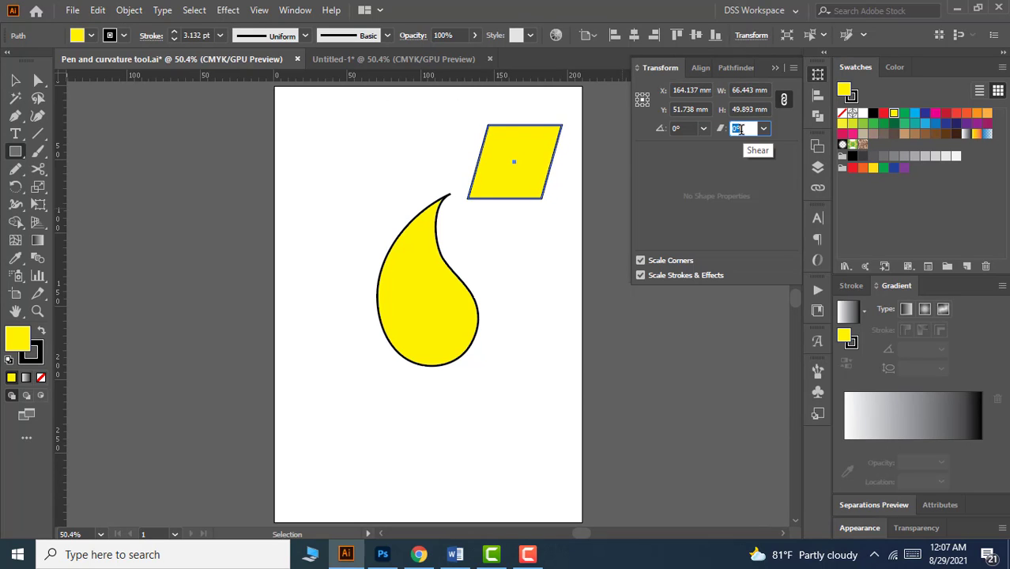
scroll(740, 129, "down", 16)
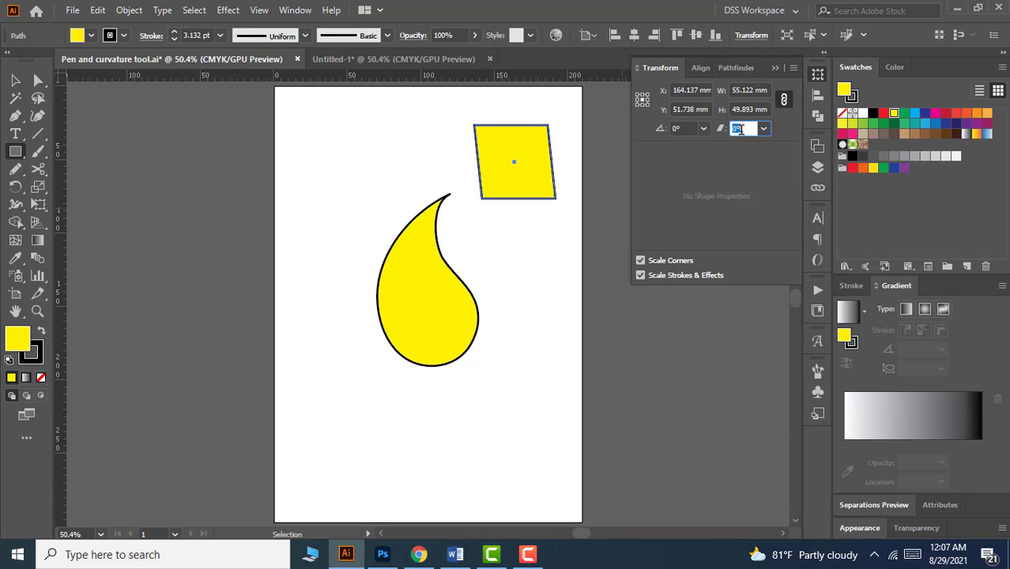
scroll(739, 129, "up", 6)
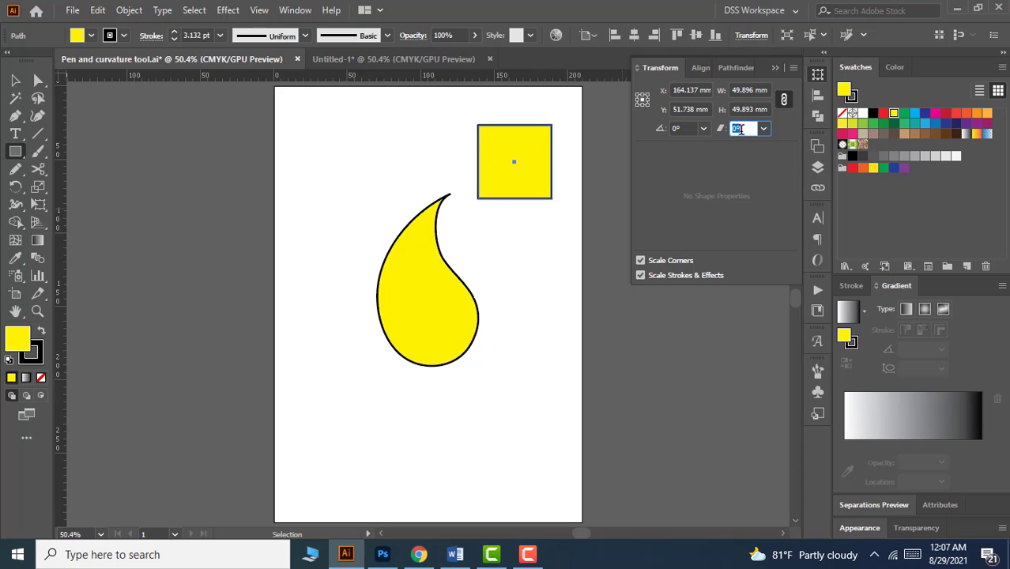
scroll(741, 129, "up", 1)
scroll(742, 128, "down", 1)
Delete the sheared square from the artboard
left_click(17, 81)
key("Delete")
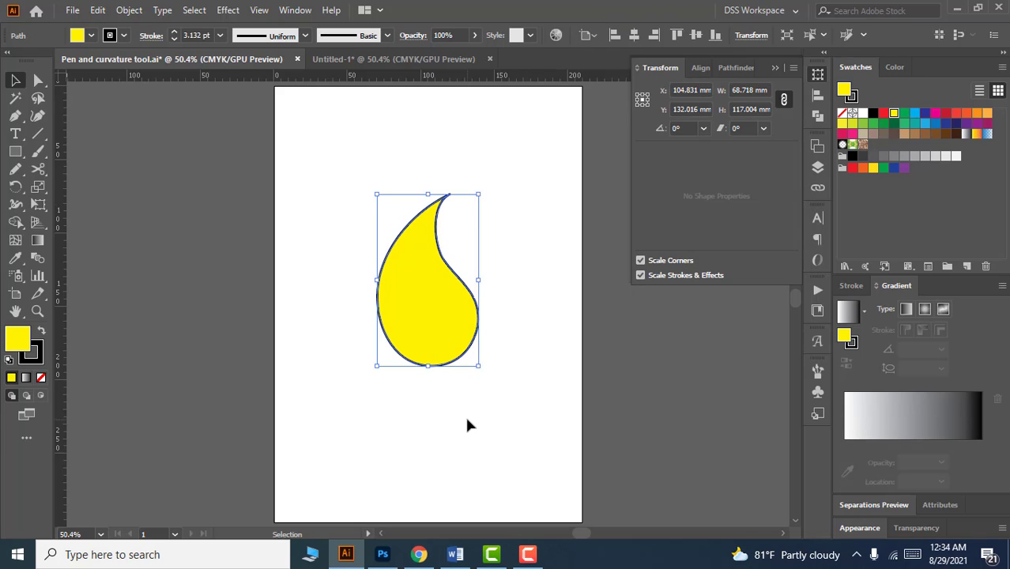
Switch the flame shape's Transform reference point through the bottom and top positions and set it back to the centre
left_click(638, 105)
left_click(642, 105)
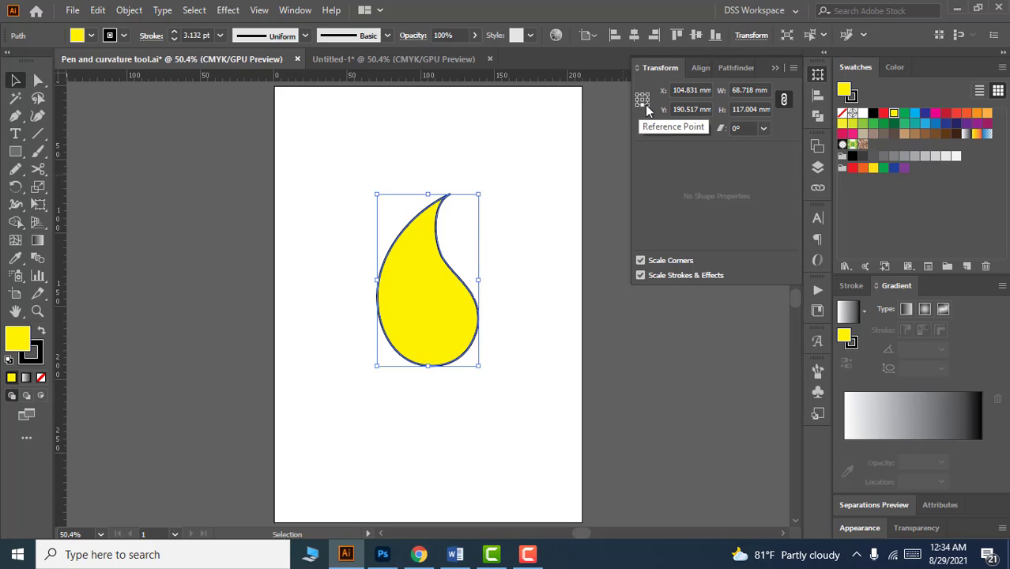
left_click(646, 105)
left_click(646, 94)
left_click(642, 94)
left_click(638, 94)
left_click(641, 100)
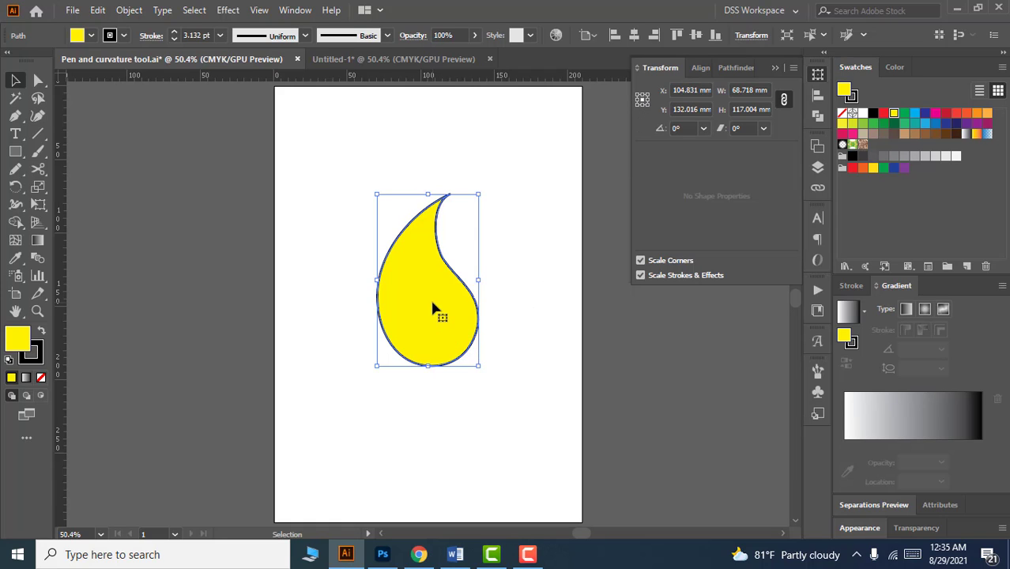
Move the flame shape off the artboard to its left and draw a square about 81 mm wide near the artboard's middle
left_click_drag(433, 308, 192, 332)
left_click(15, 151)
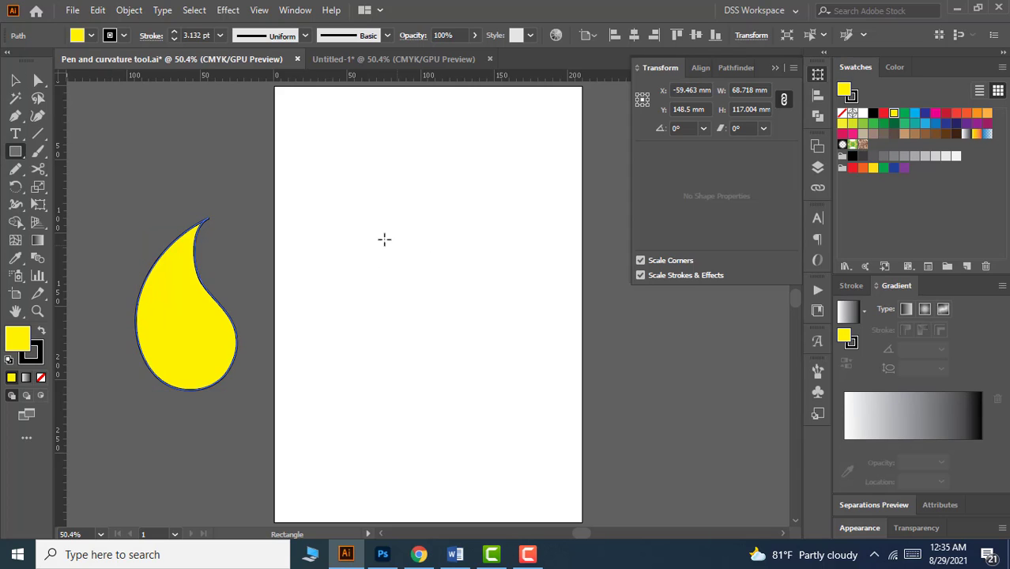
mouse_move(425, 275)
left_mouse_down()
mouse_move(469, 334)
mouse_move(484, 333)
left_mouse_up()
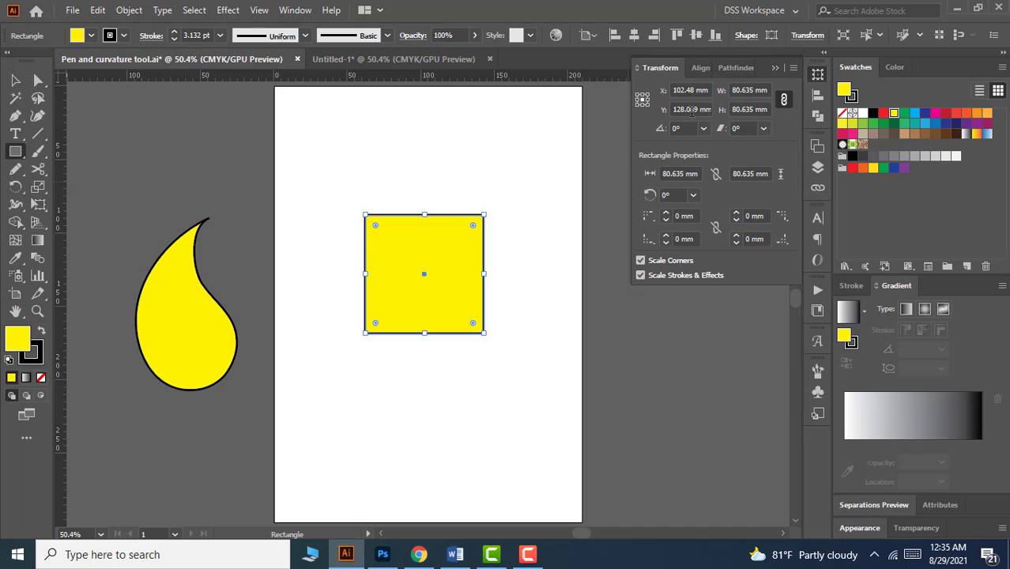
Position the square's centre at X 109 mm and Y 134 mm
left_click(705, 90)
type("109")
key("Return")
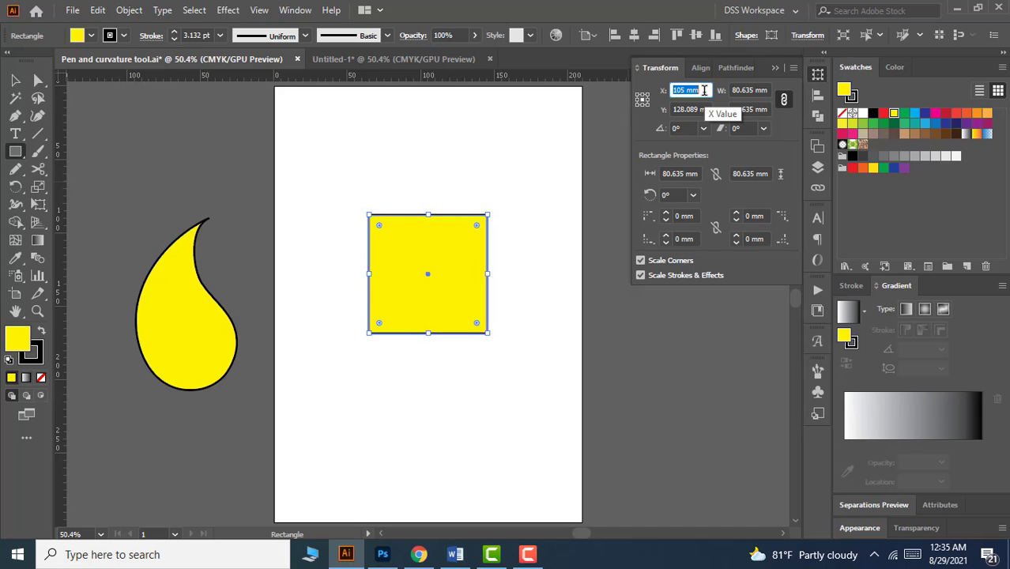
left_click(704, 109)
type("134")
key("Return")
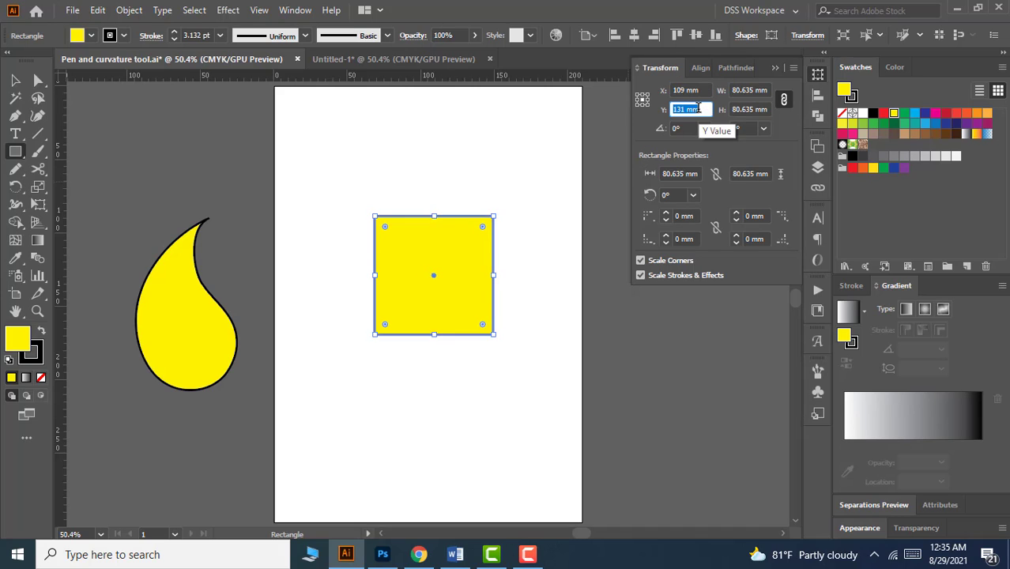
Enlarge the square proportionally to 109 mm wide and 109 mm high
left_click(755, 90)
type("93")
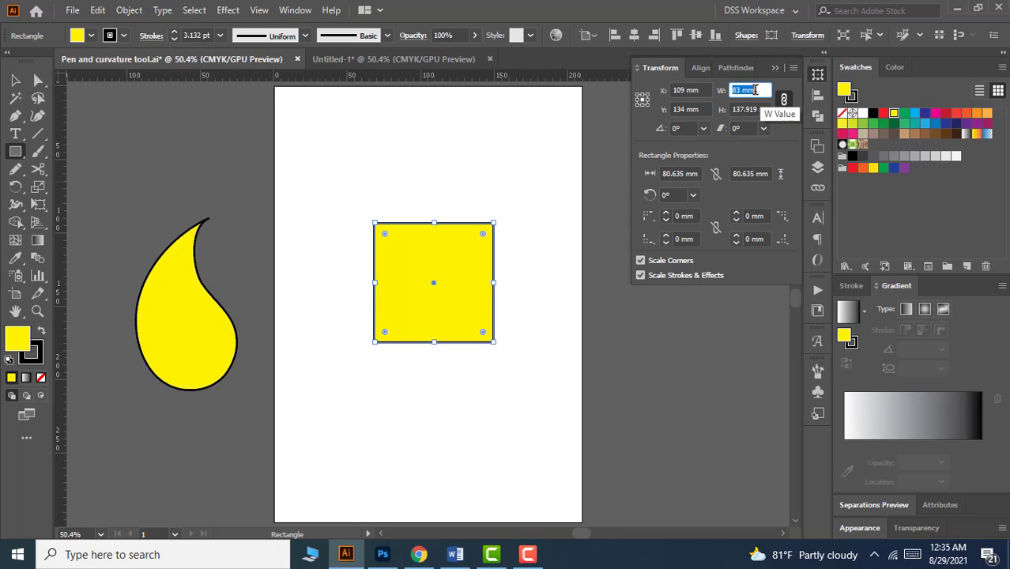
key("Return")
scroll(754, 90, "up", 1)
scroll(748, 107, "up", 13)
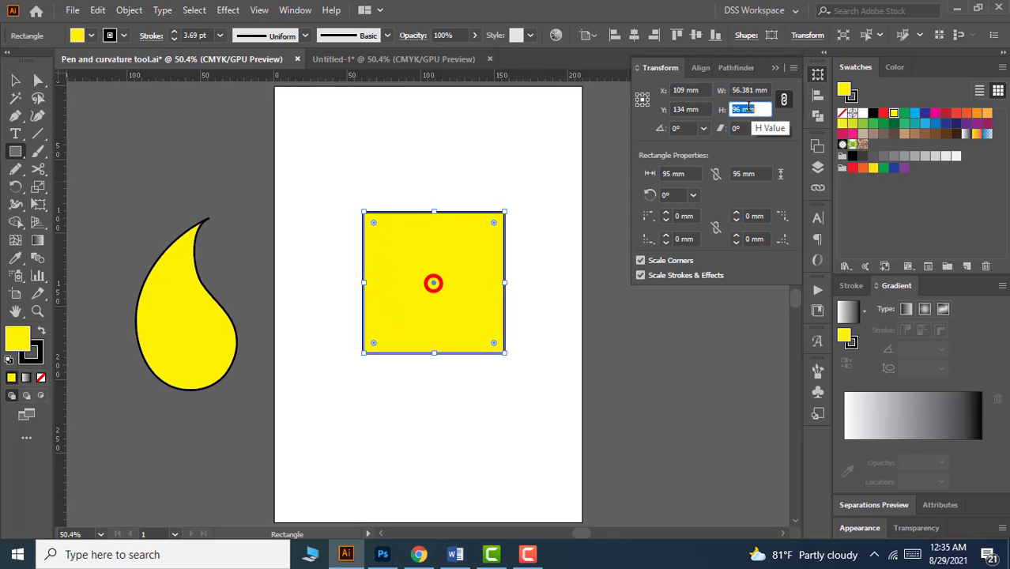
Rotate the square about its centre and bring its rotation back to 0°
left_click(686, 128)
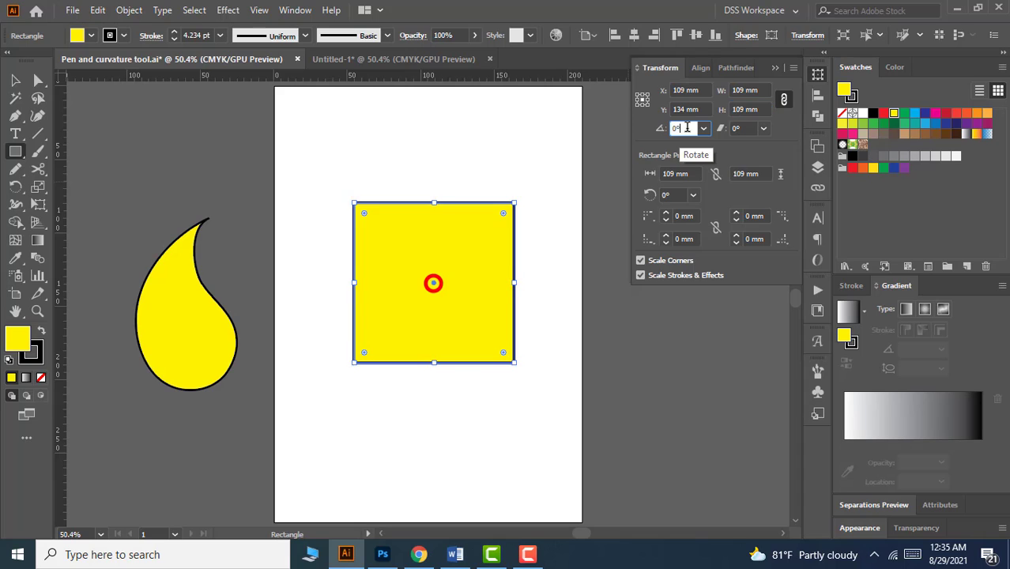
scroll(688, 128, "up", 6)
scroll(687, 127, "down", 6)
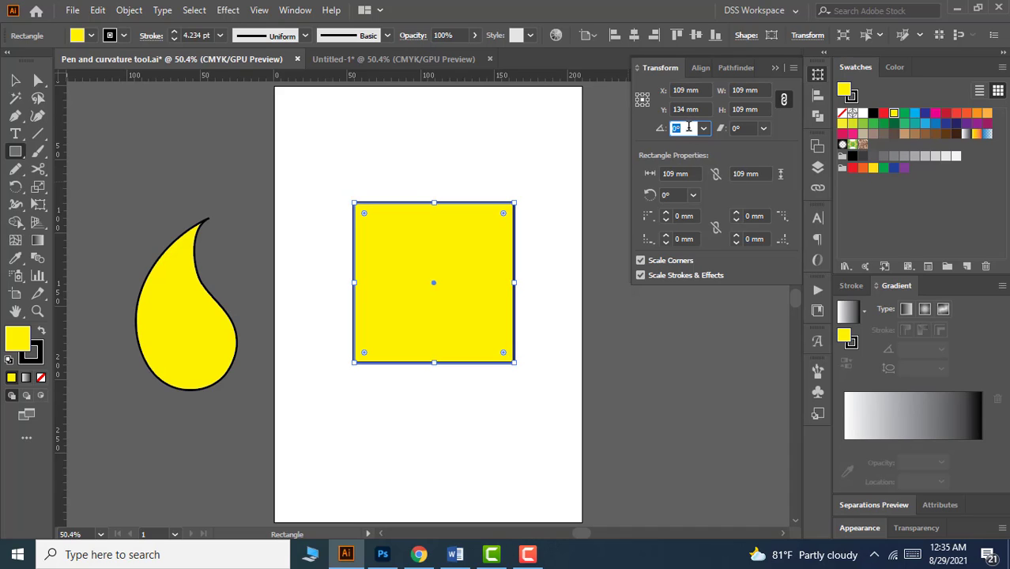
Set the square's reference point to its lower-right corner and shrink the square proportionally by reducing its width
left_click(648, 106)
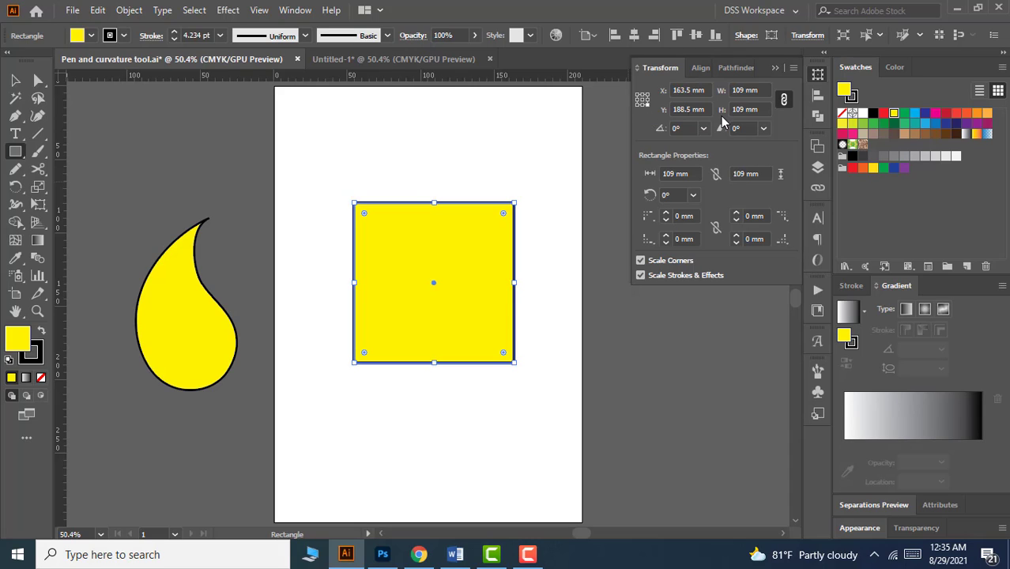
left_click(759, 90)
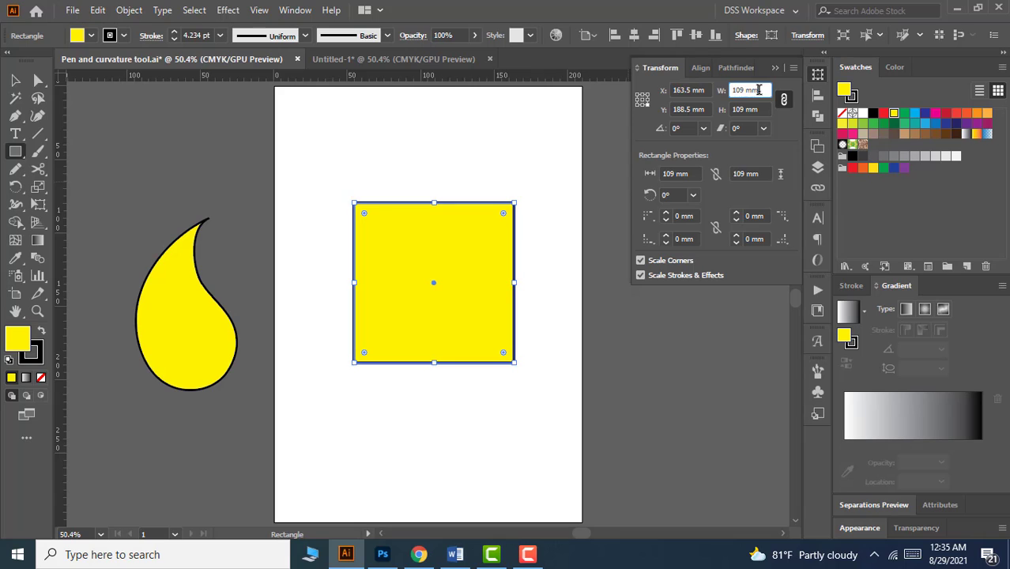
key("Down")
key("Down")
key("Down")
key("Down")
key("Down")
key("Down")
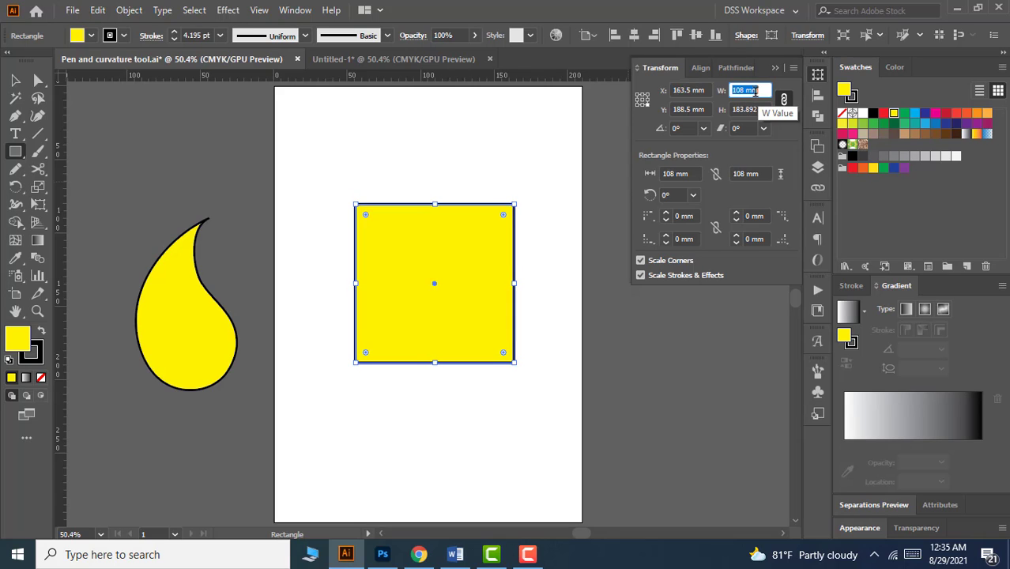
Enlarge the square proportionally from its lower-right reference point to a height of 112 mm
left_click(751, 109)
key("Up")
key("Up")
key("Up")
key("Up")
key("Up")
key("Up")
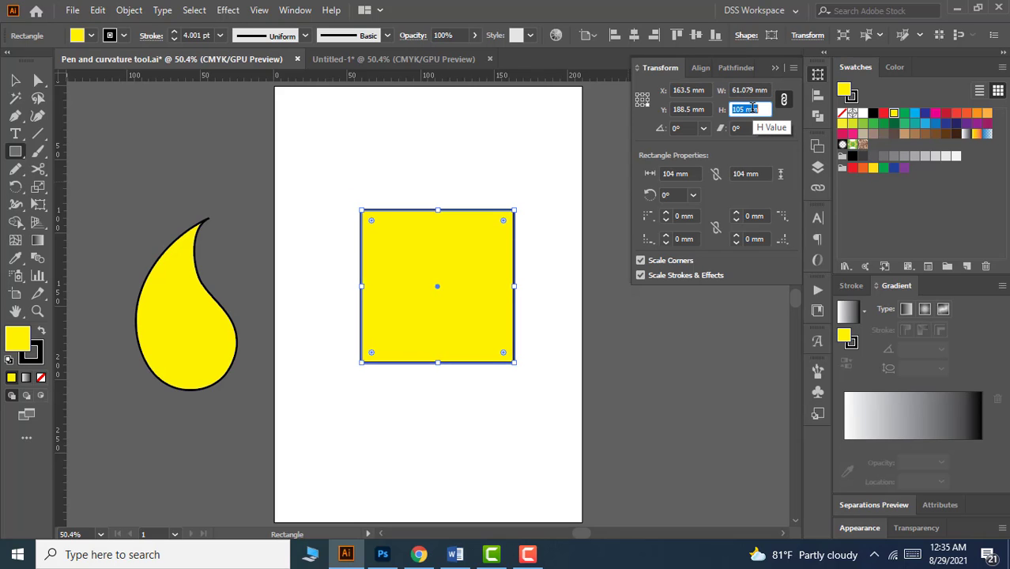
key("Up")
key("Up")
key("Up")
Rotate the square about its lower-right corner in both directions and bring its rotation back to 0°
left_click(684, 128)
key("Up")
key("Up")
key("Up")
key("Up")
key("Up")
key("Up")
key("Up")
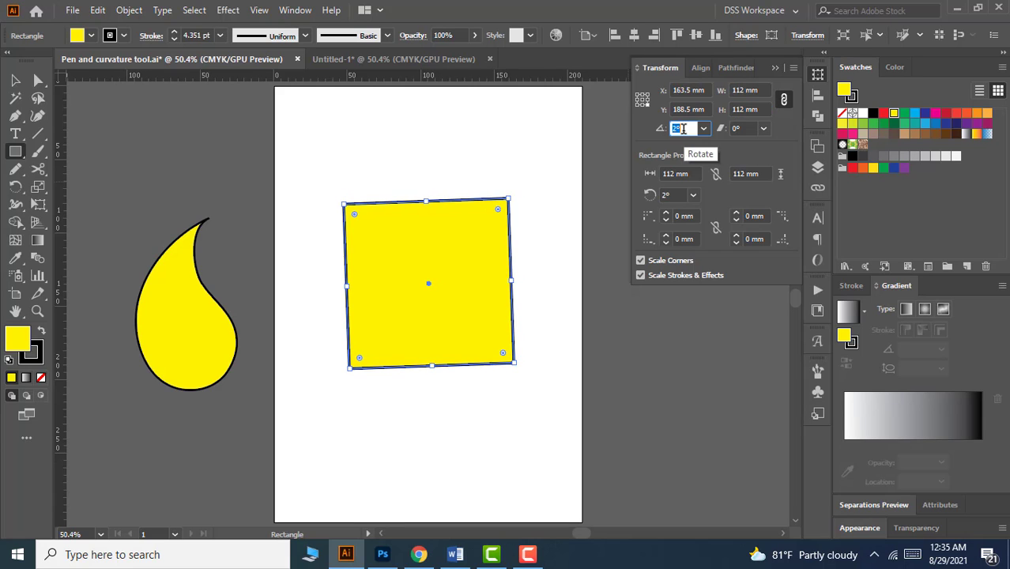
key("Down")
key("Down")
key("Down")
key("Down")
key("Down")
key("Down")
key("Down")
key("Down")
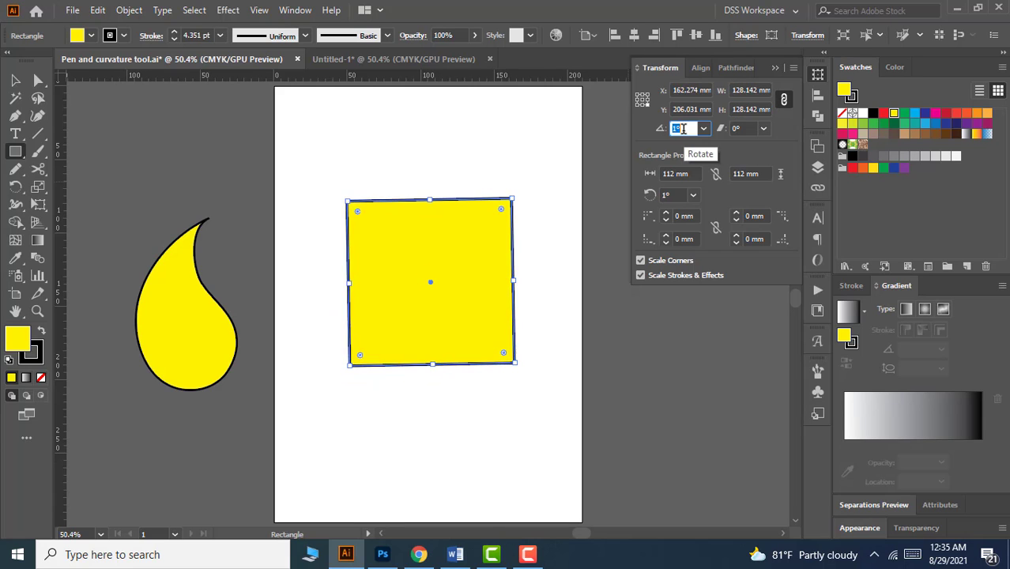
key("Down")
key("Down")
key("Down")
key("Down")
key("Down")
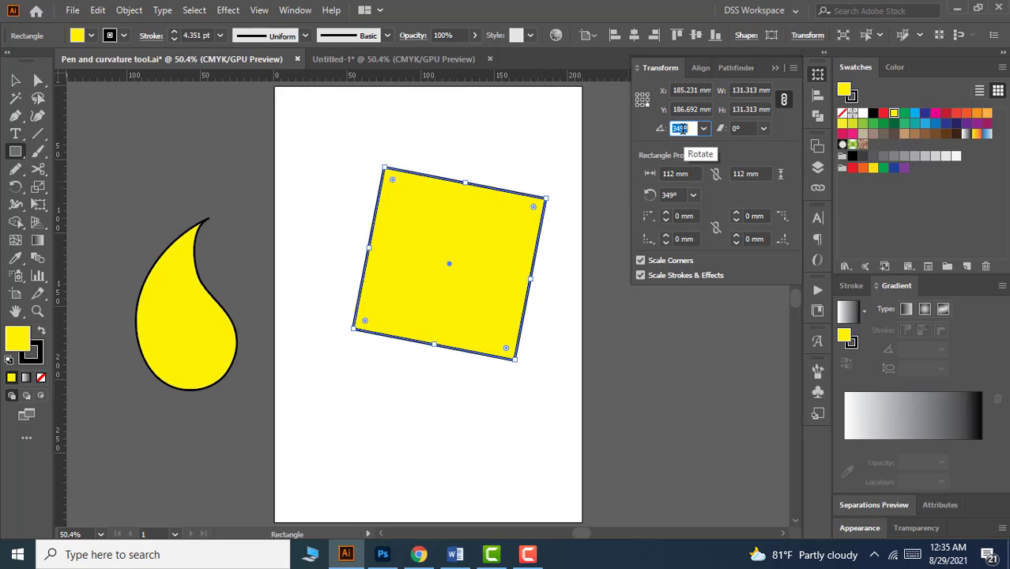
key("Up")
key("Up")
key("Up")
key("Up")
key("Up")
key("Up")
key("Up")
key("Up")
key("Up")
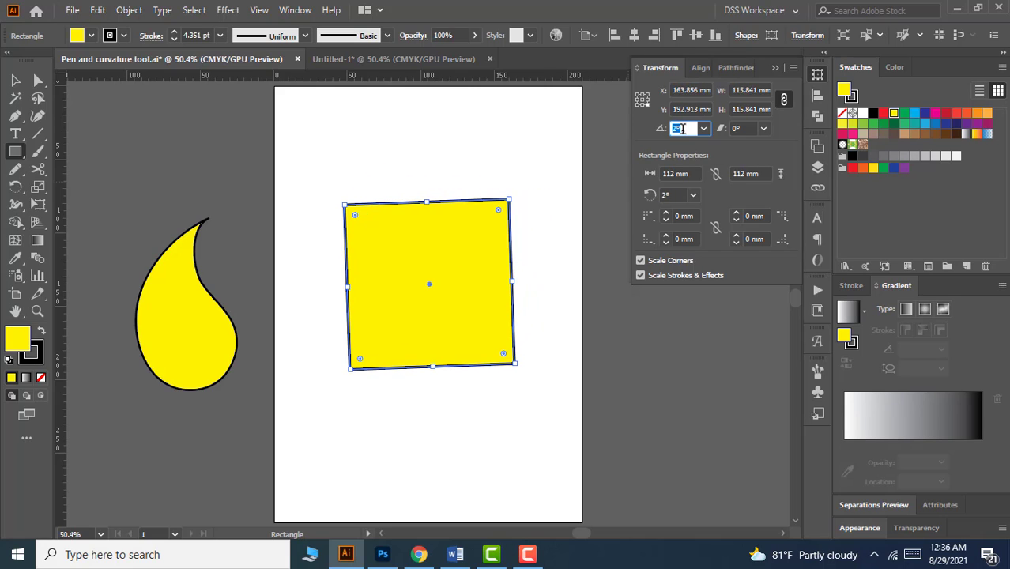
key("Down")
key("Down")
key("Down")
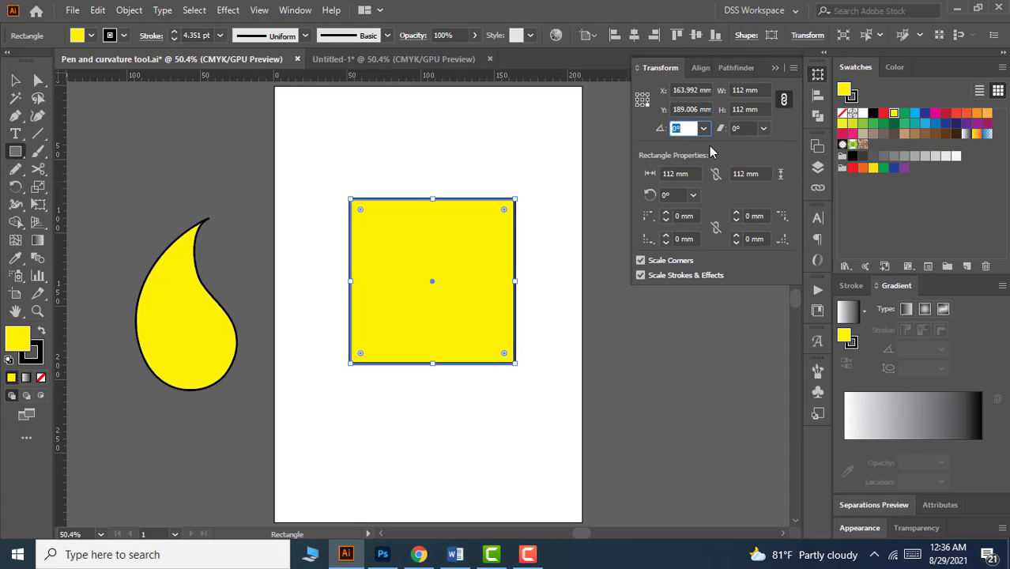
Switch the square's reference point through the bottom, left and top positions and set it to the centre
left_click(642, 105)
left_click(637, 101)
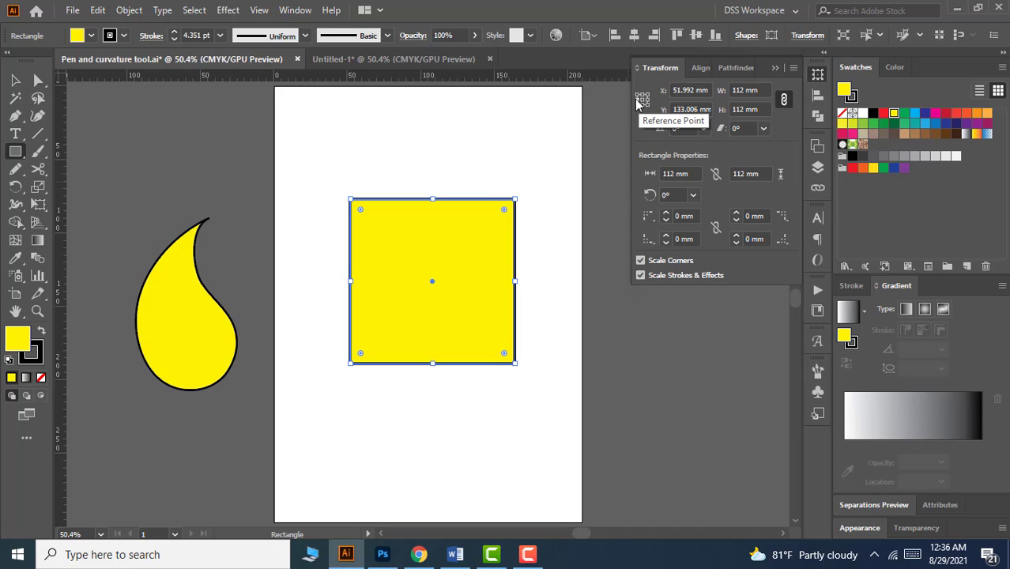
left_click(643, 100)
left_click(643, 96)
left_click(643, 101)
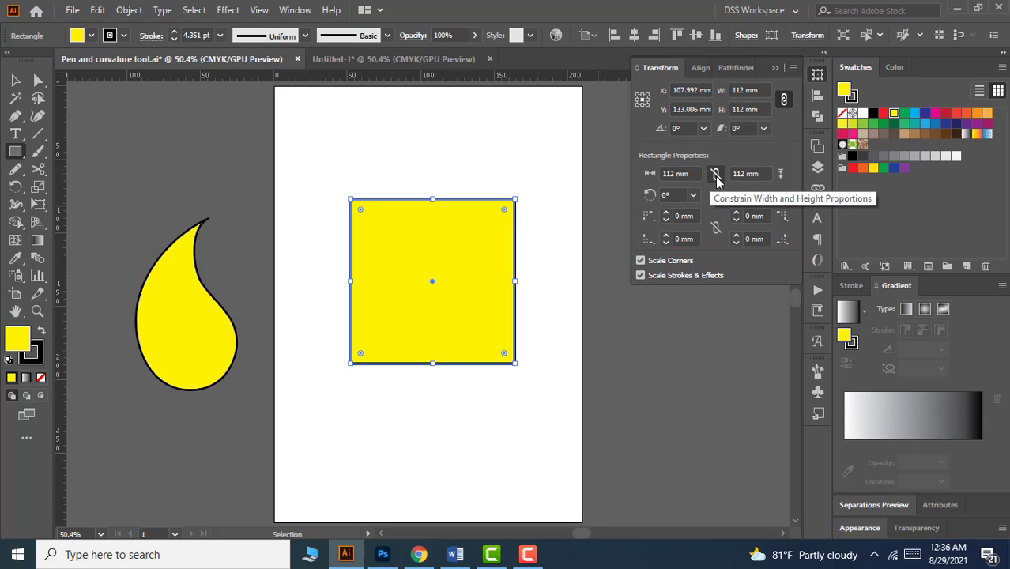
Constrain the width and height proportions in the rectangle properties and enlarge the square to 128 mm
left_click(716, 175)
left_click(676, 174)
type("121")
key("Return")
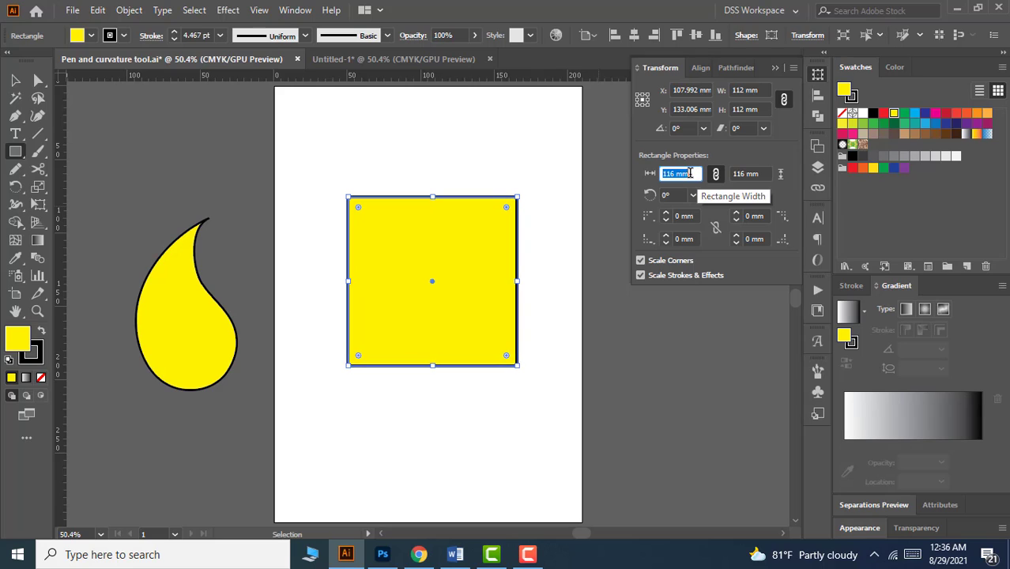
left_click(733, 174)
key("Up")
key("Up")
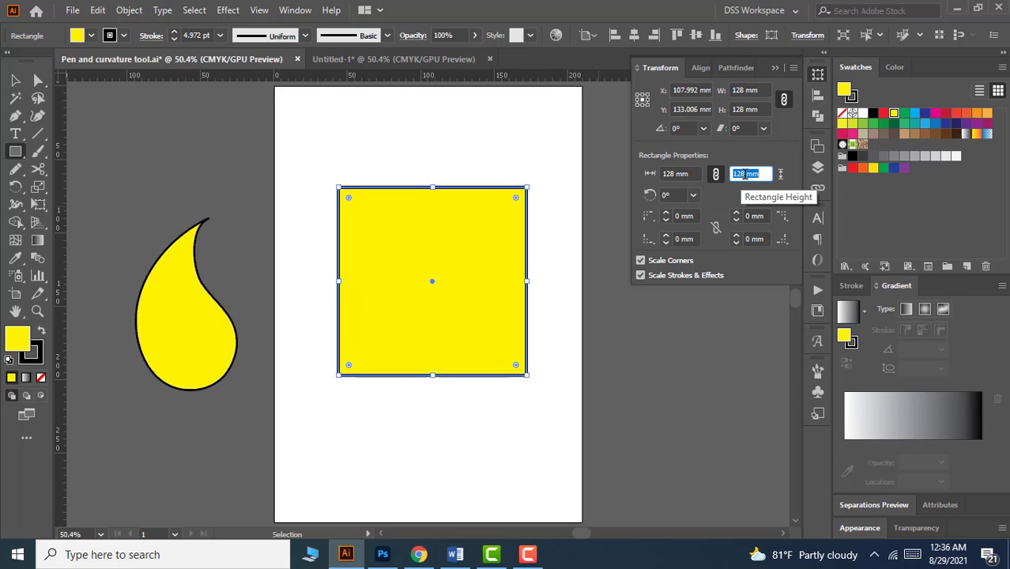
Unlink the rectangle's width and height proportions and resize it to 118 mm wide by 128 mm high
left_click(716, 173)
left_click(748, 174)
type("128")
key("Return")
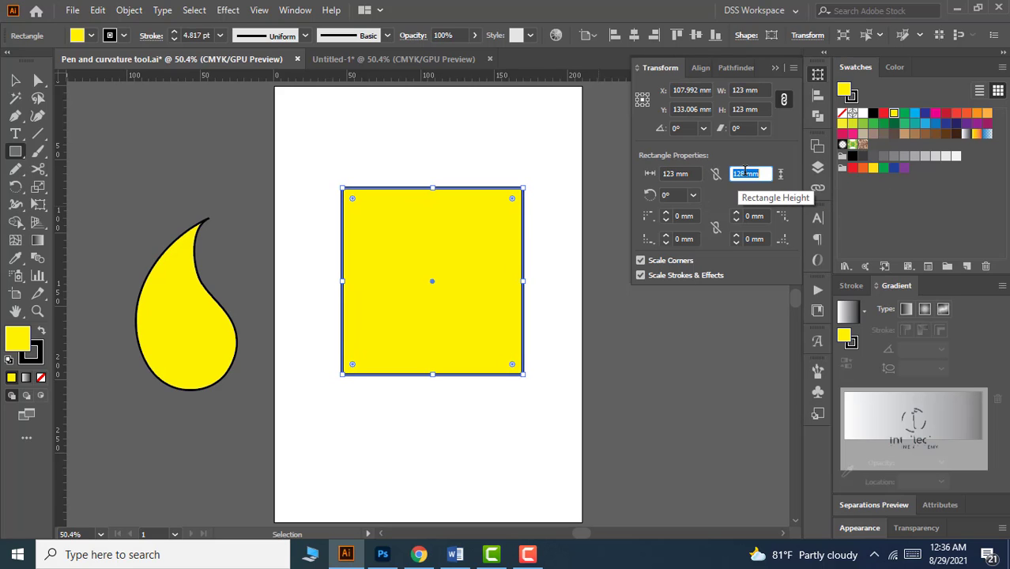
left_click(689, 174)
key("Down")
key("Down")
key("Down")
key("Down")
key("Down")
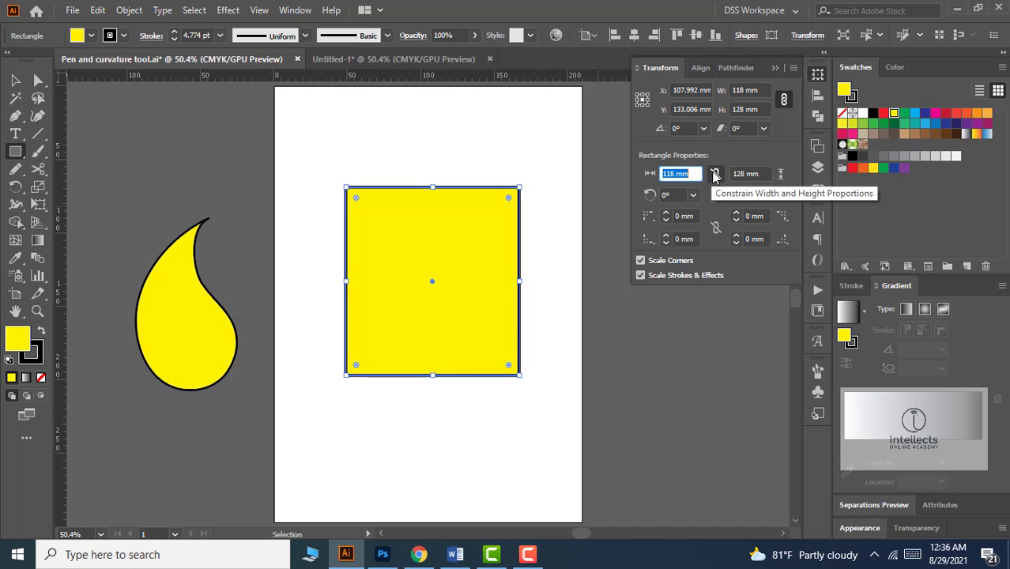
Constrain the rectangle's proportions again, then turn its rectangle angle in both directions and set it to 4°
left_click(716, 174)
left_click(669, 195)
key("Up")
key("Up")
key("Up")
key("Up")
key("Up")
key("Up")
key("Up")
key("Up")
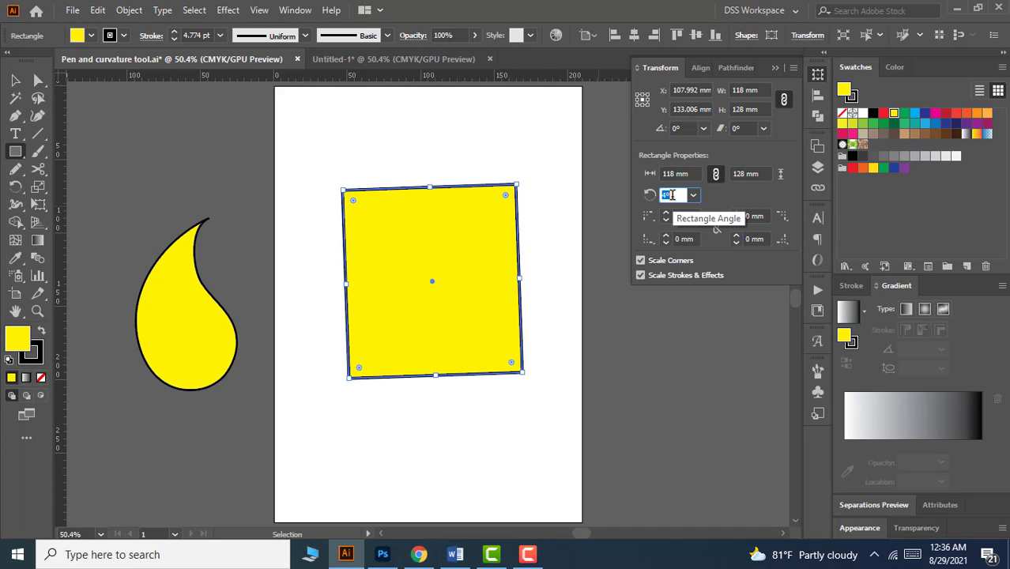
key("Down")
key("Down")
key("Down")
key("Down")
key("Down")
key("Down")
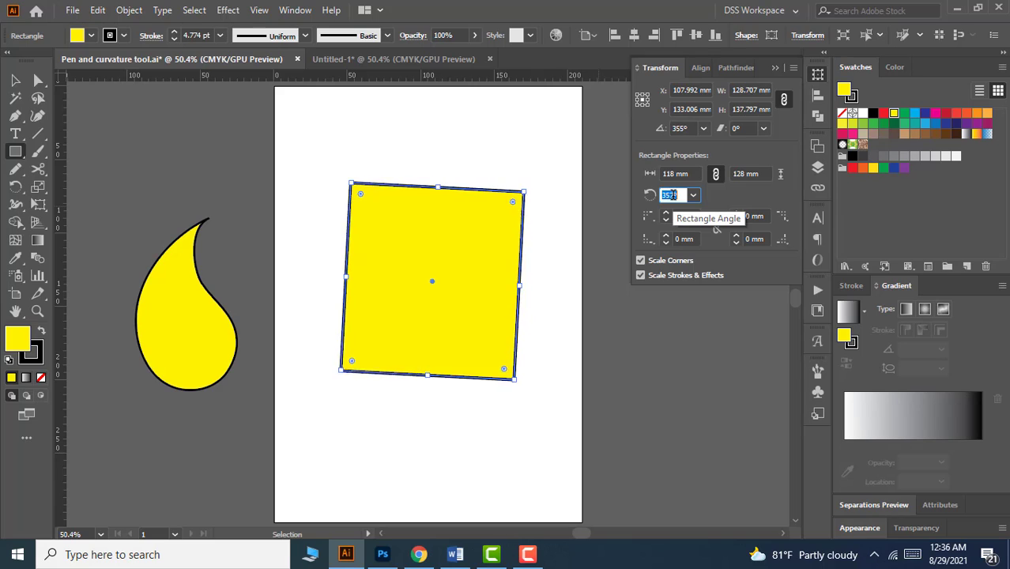
key("Up")
key("Up")
key("Up")
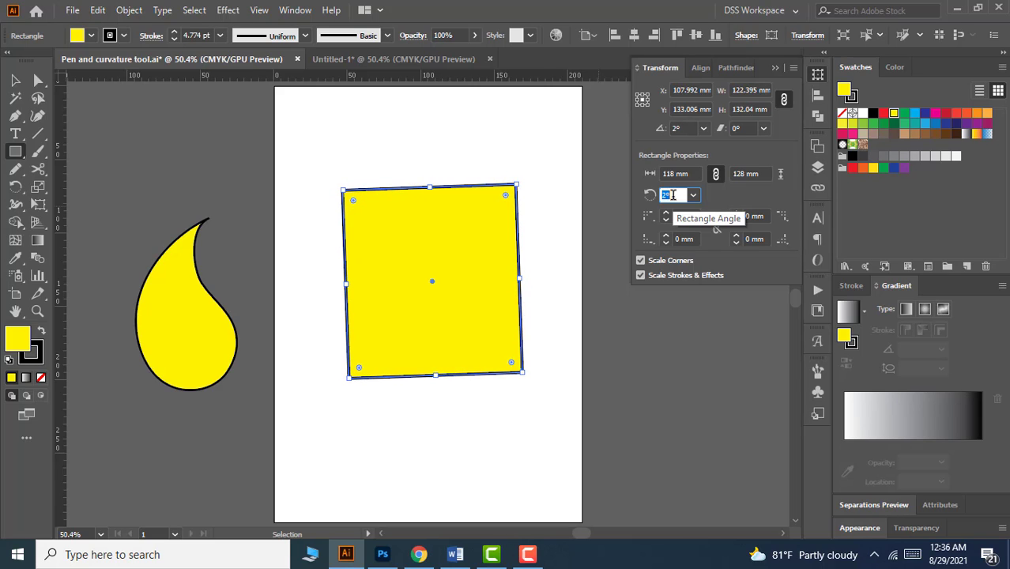
key("Up")
Round the rectangle's upper-left corner with a 19 mm radius
left_click(686, 215)
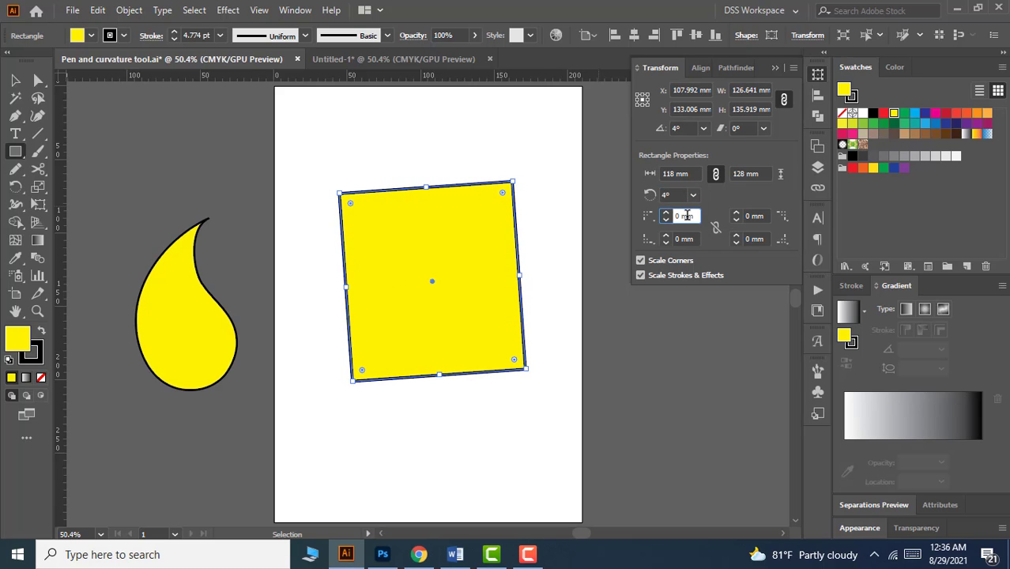
key("Up")
key("Up")
key("Up")
key("Up")
key("Up")
key("Up")
key("Up")
key("Up")
key("Up")
key("Up")
key("Up")
key("Up")
key("Up")
key("Up")
key("Up")
key("Up")
key("Up")
key("Up")
key("Up")
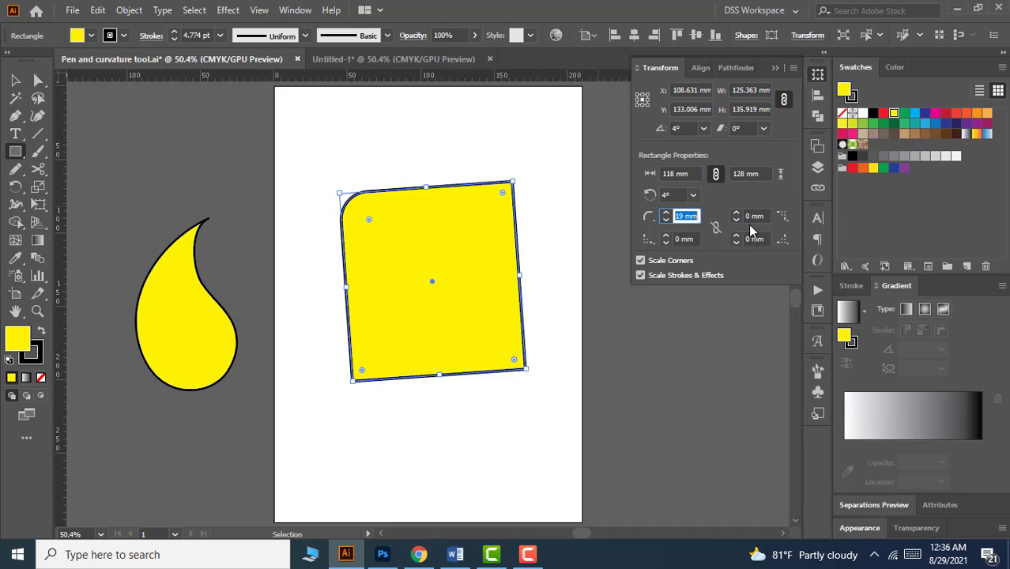
Round the rectangle's upper-right corner with a 14 mm radius
left_click(753, 215)
key("Up")
key("Up")
key("Up")
key("Up")
key("Up")
key("Up")
key("Up")
key("Up")
key("Up")
key("Up")
key("Up")
key("Up")
key("Up")
key("Up")
key("Up")
key("Up")
key("Up")
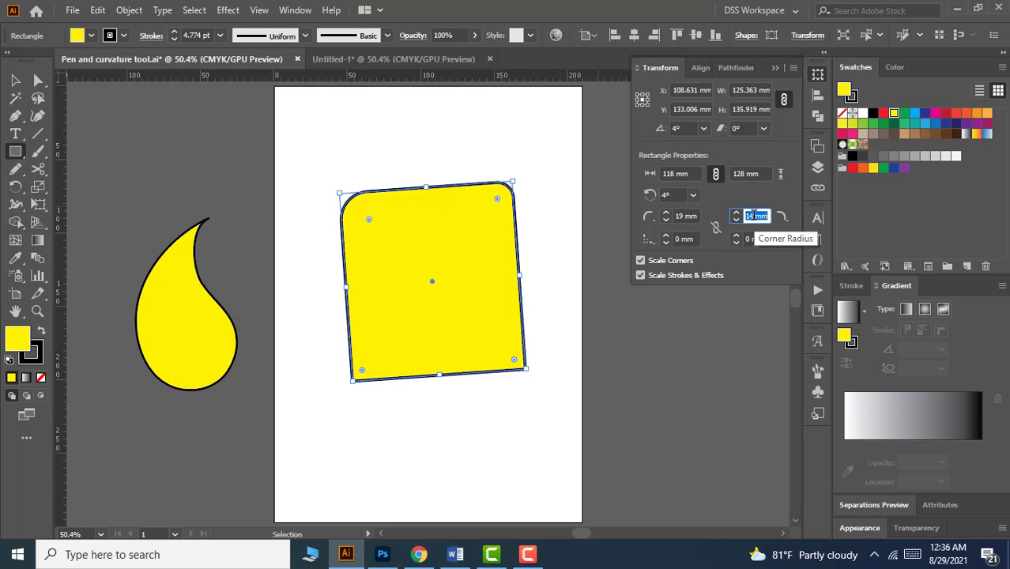
Round the rectangle's lower-left corner with a 22 mm radius
left_click(688, 238)
key("Up")
key("Up")
key("Up")
key("Up")
key("Up")
key("Up")
key("Up")
key("Up")
key("Up")
key("Up")
key("Up")
key("Up")
key("Up")
key("Up")
key("Up")
key("Up")
key("Up")
key("Up")
key("Up")
key("Up")
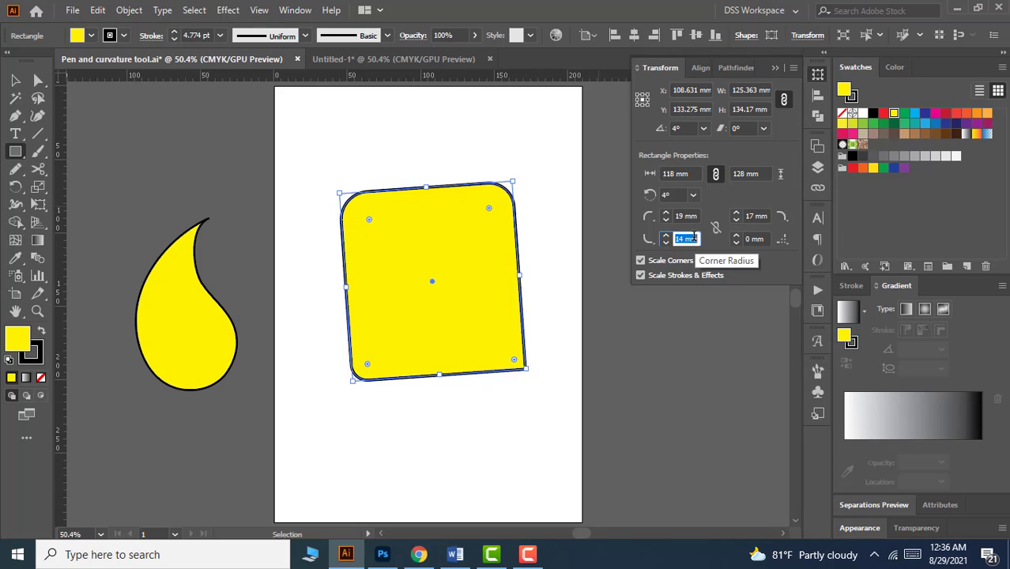
Round the rectangle's lower-right corner with an 11 mm radius
left_click(755, 239)
key("Up")
key("Up")
key("Up")
key("Up")
key("Up")
key("Up")
key("Up")
key("Up")
key("Up")
key("Up")
key("Up")
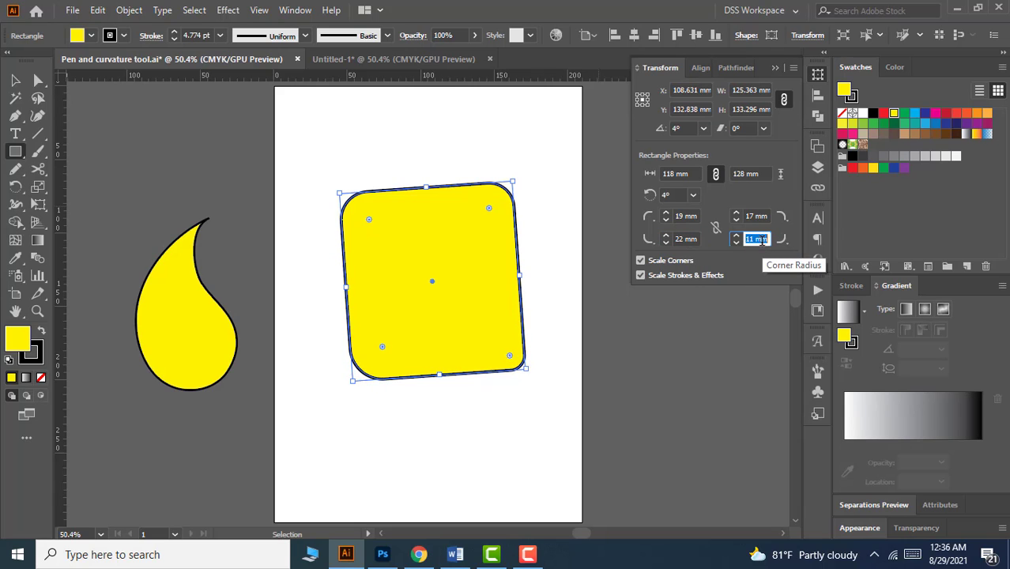
Straighten the rectangle by setting its rectangle angle to 0°
left_click(668, 195)
type("0")
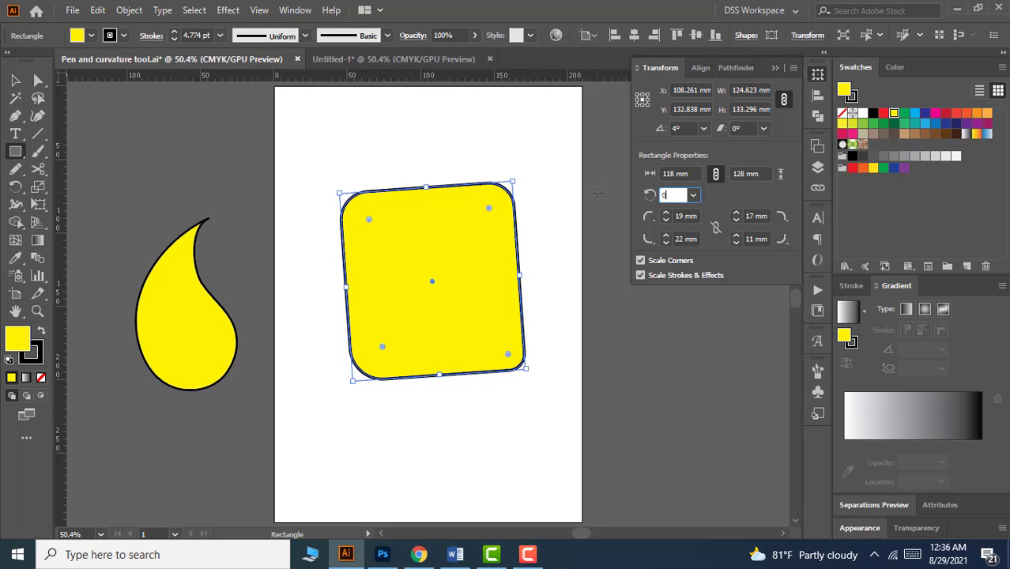
key("Return")
Link the rectangle's corner radii and set the upper-left radius to 20 mm
left_click(715, 228)
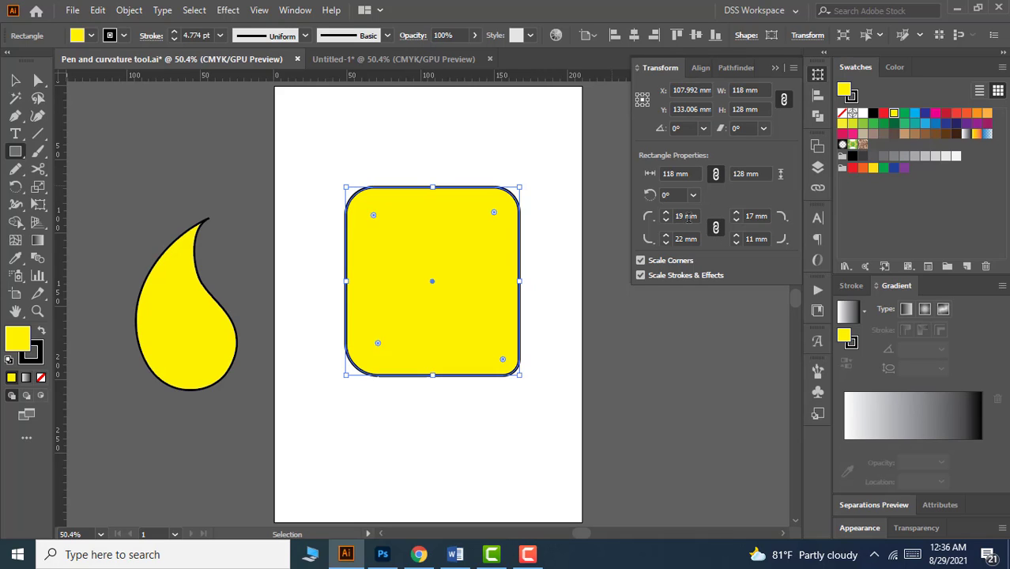
left_click(687, 216)
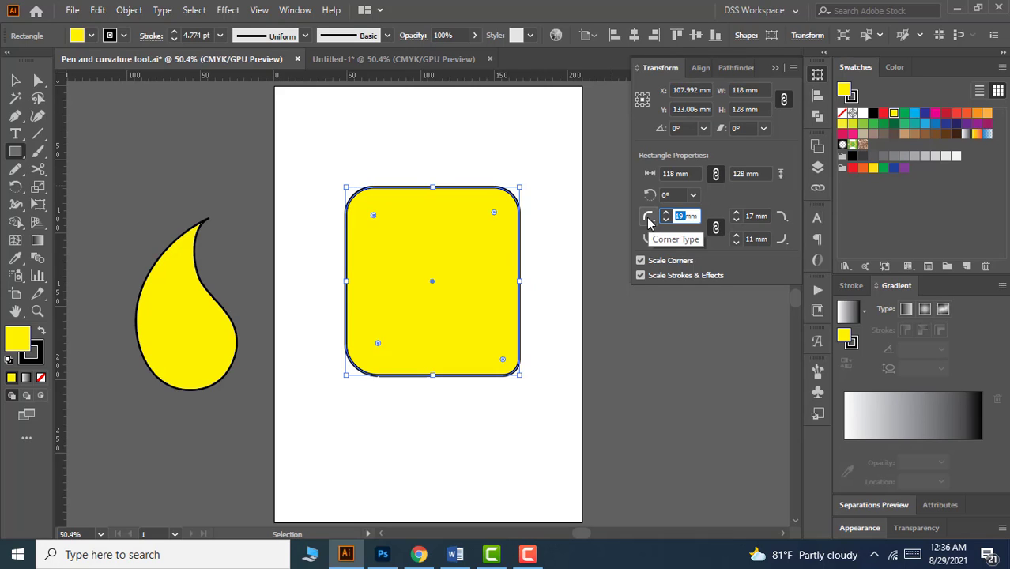
type("20")
key("Return")
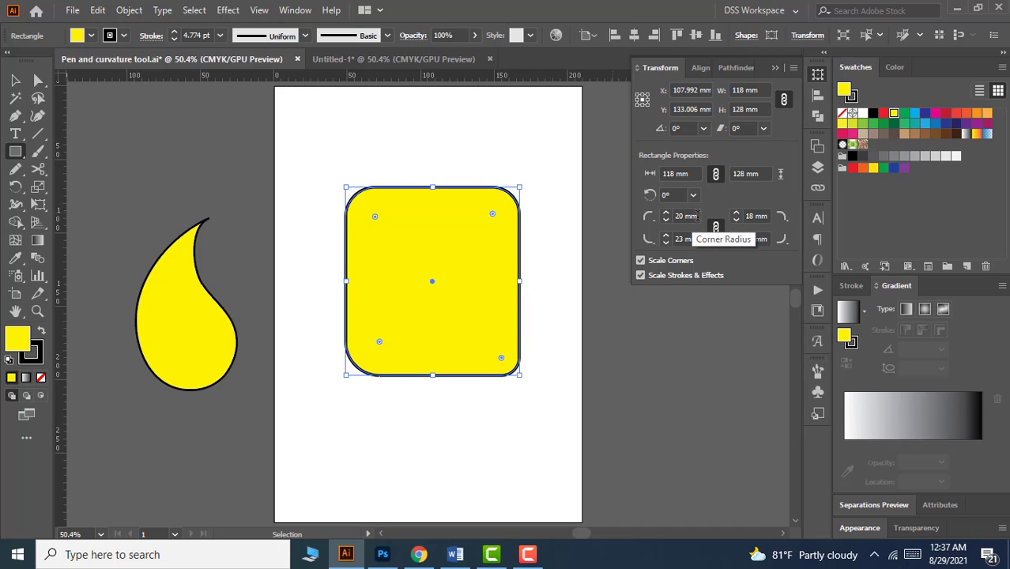
Reset the rectangle's linked corner radii to 0 mm so all four corners are square
left_click_drag(698, 216, 562, 211)
type("0")
key("Tab")
type("0")
key("Tab")
type("0")
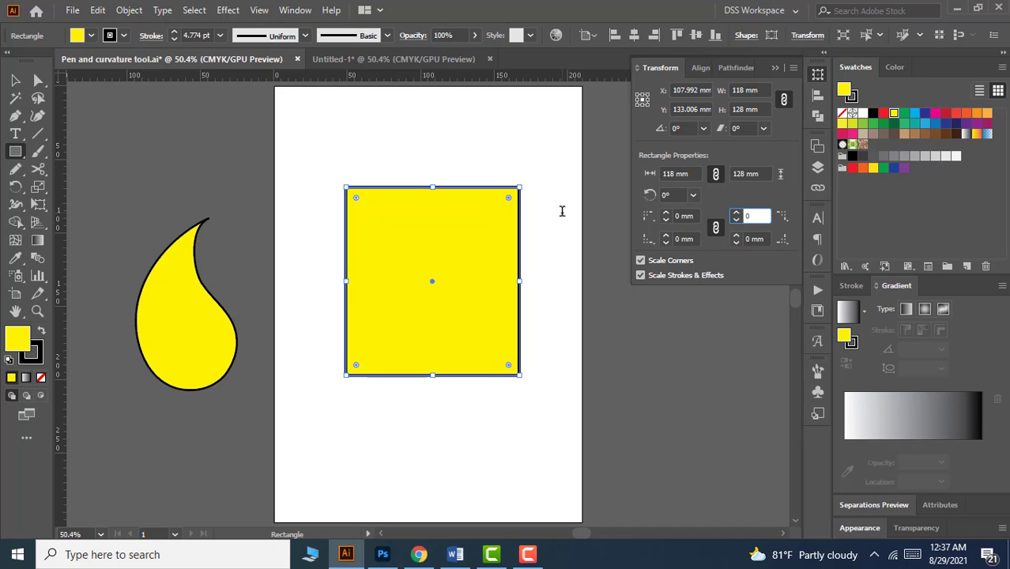
Round all four linked corners of the rectangle with a 20 mm radius
left_click_drag(696, 216, 616, 215)
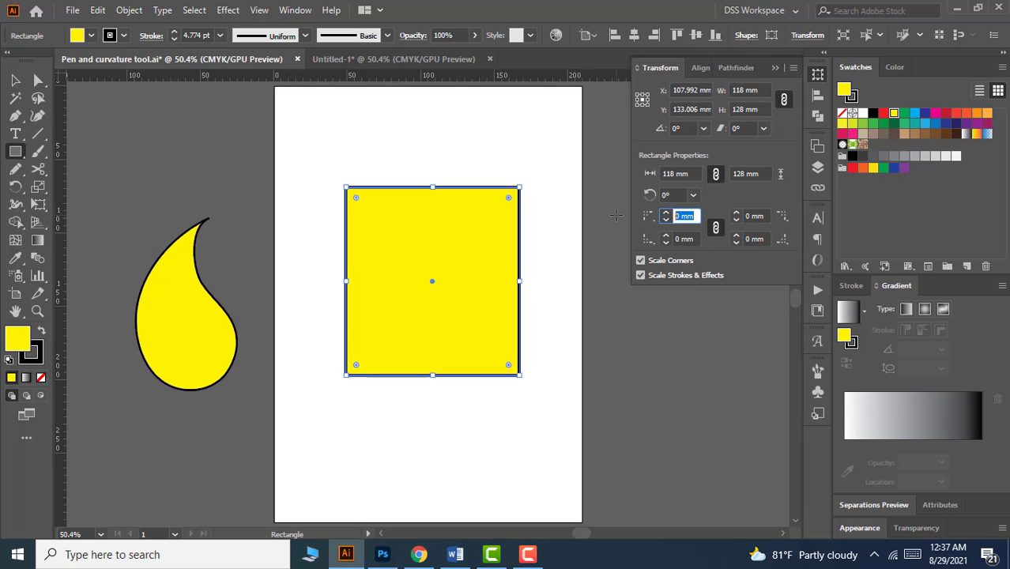
type("20")
key("Return")
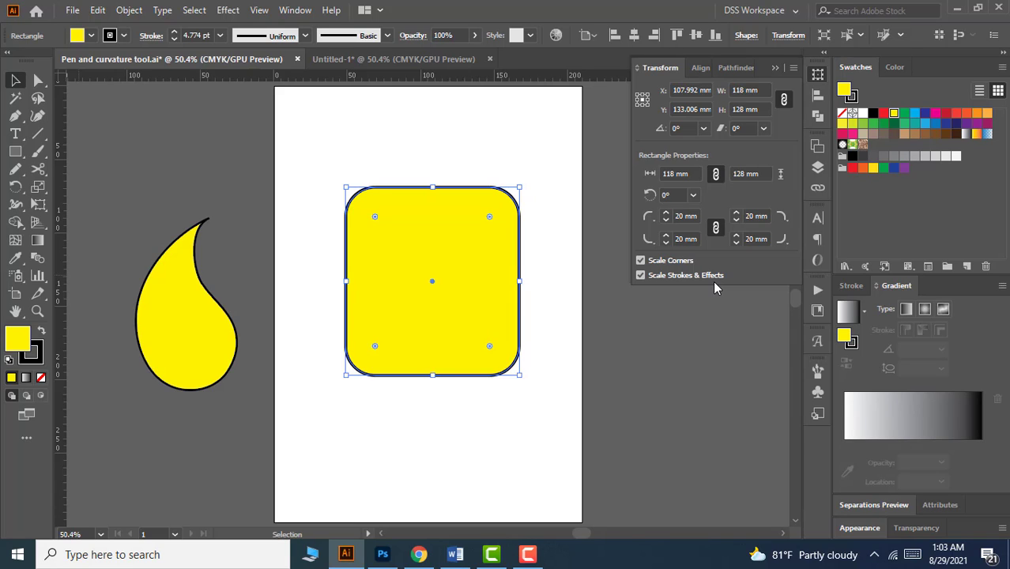
Scale the rectangle proportionally to a width of 90 mm with Scale Corners and Scale Strokes & Effects on
left_click(760, 90)
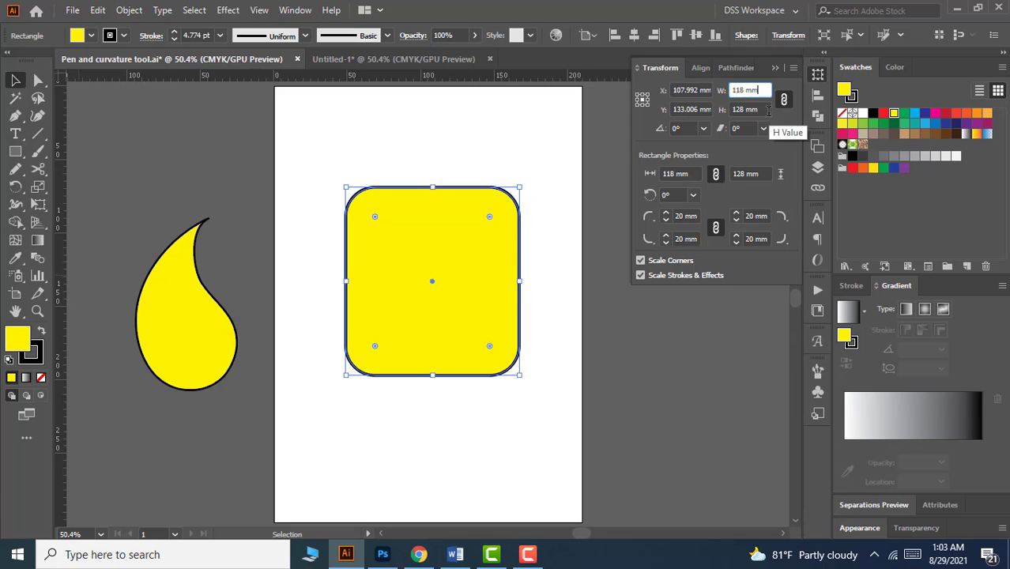
left_click(762, 109)
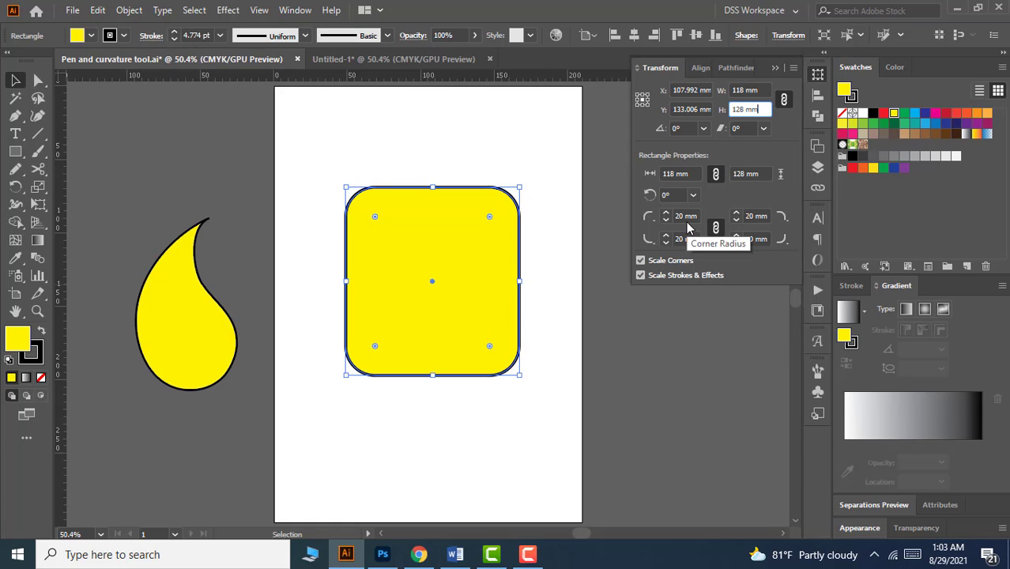
key("shift+Tab")
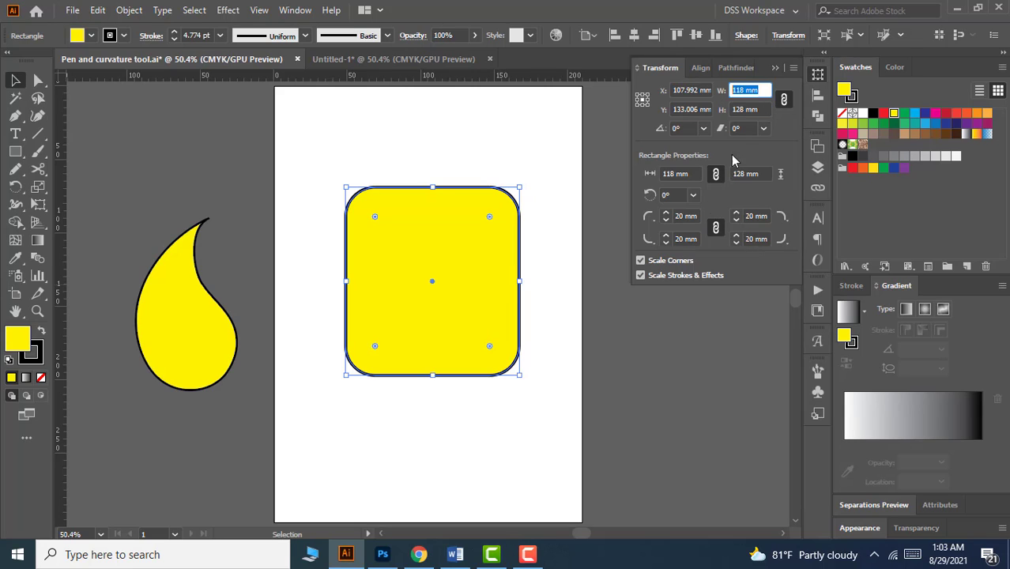
type("90")
key("Return")
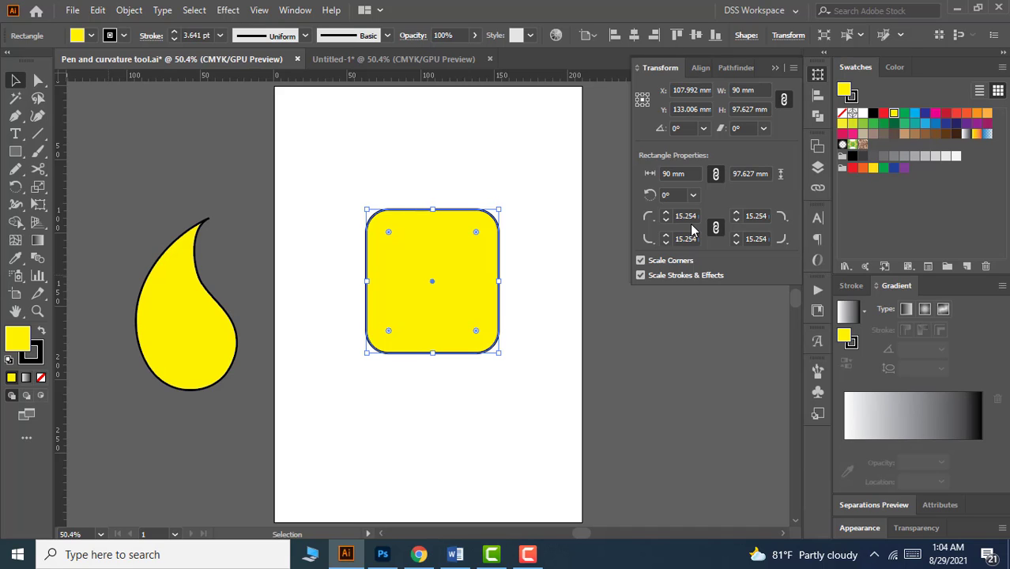
Turn off Scale Corners and Scale Strokes & Effects and enlarge the rectangle proportionally from its centre to about 111 × 120 mm
left_click(641, 261)
left_click(641, 275)
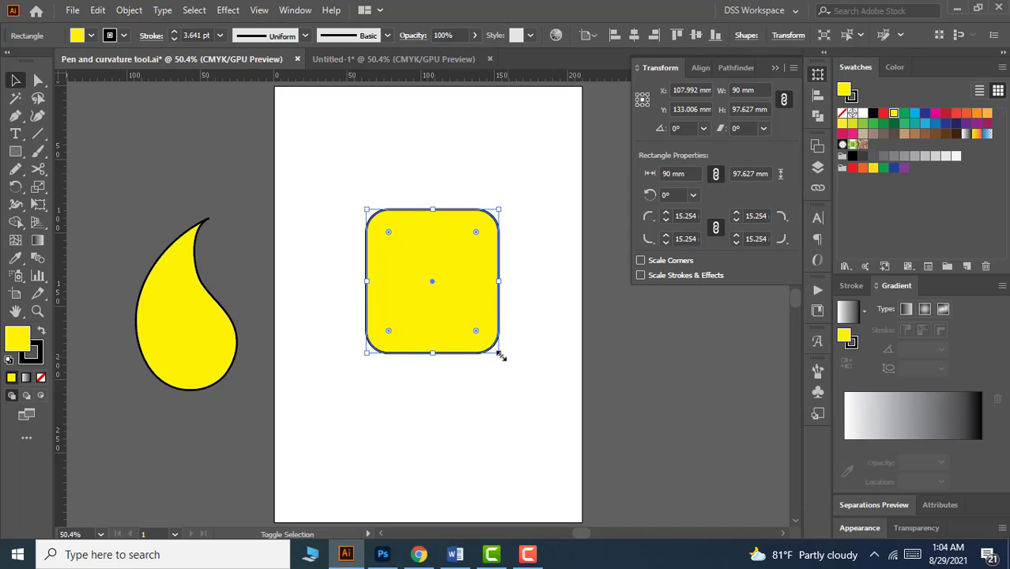
left_click_drag(499, 352, 514, 371)
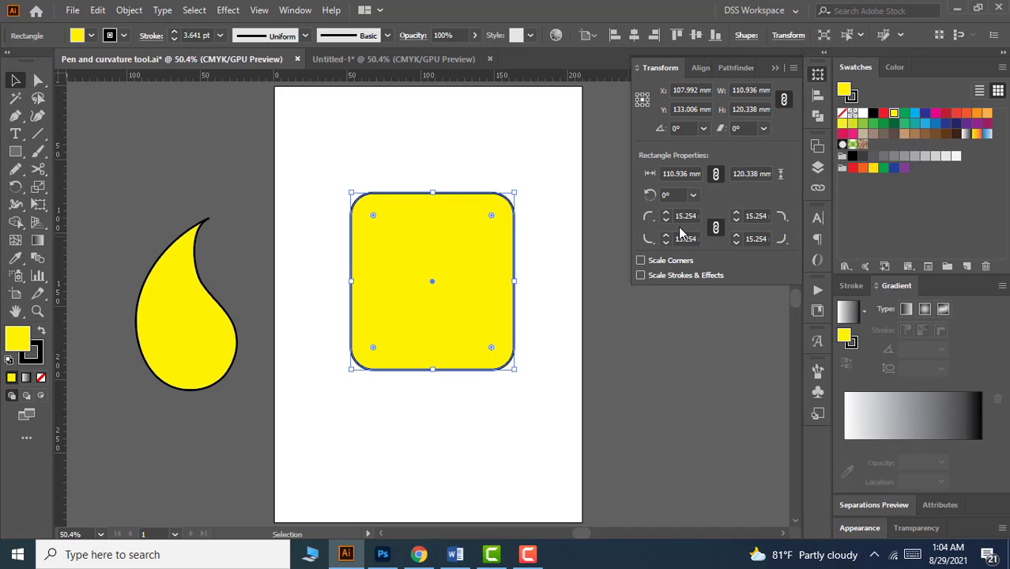
Turn Scale Corners and Scale Strokes & Effects back on and show the additional Transform options
left_click(642, 261)
left_click(641, 275)
left_click(793, 70)
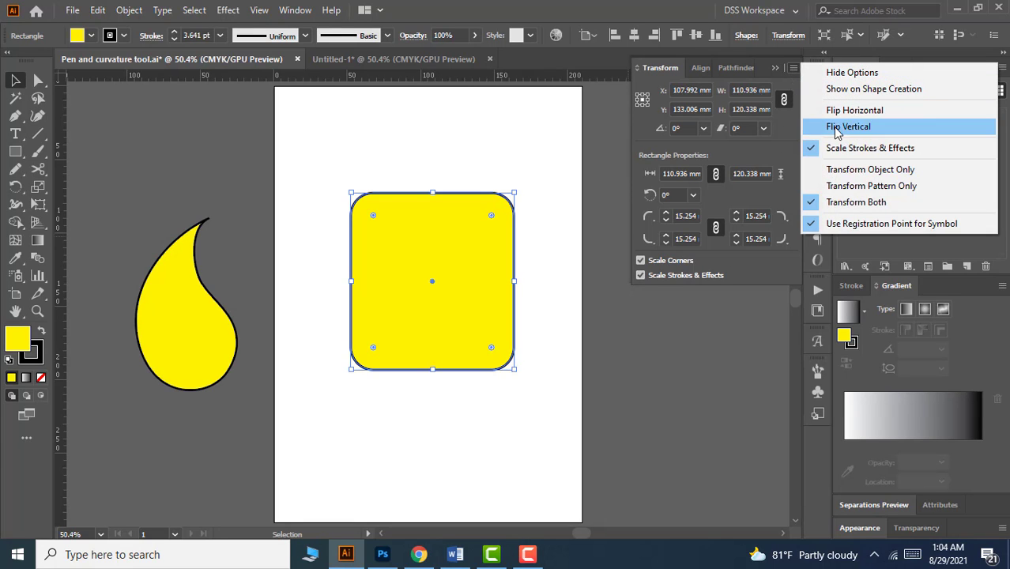